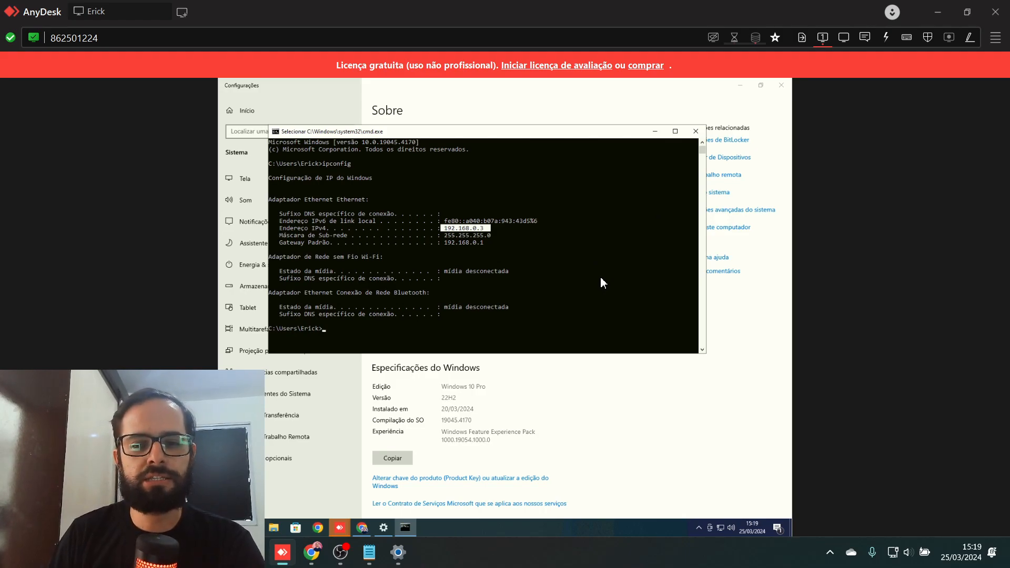
- Type ping at the remote prompt and copy the Caixa machine's name from the Canva diagram
{"action": "type", "text": "ping"}
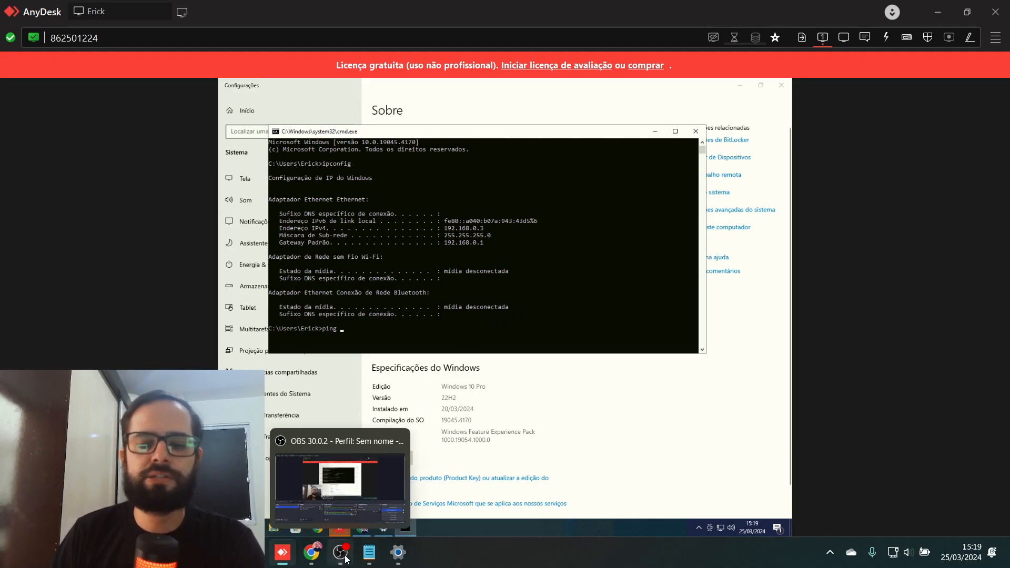
{"action": "left_click", "coordinate": [311, 557]}
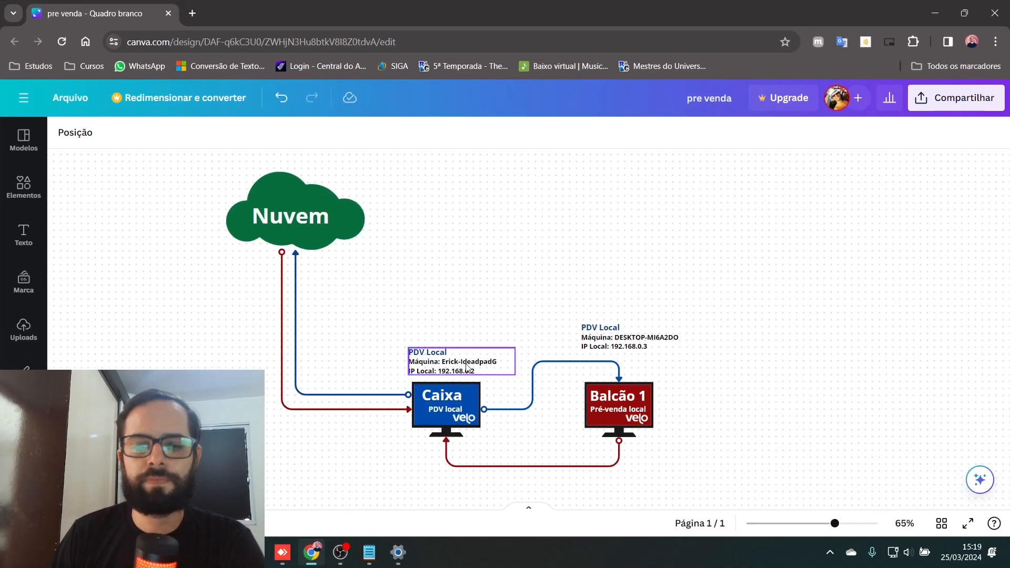
{"action": "left_click", "coordinate": [497, 361]}
{"action": "left_click_drag", "start_coordinate": [496, 361], "coordinate": [441, 362]}
{"action": "key", "text": "ctrl+c"}
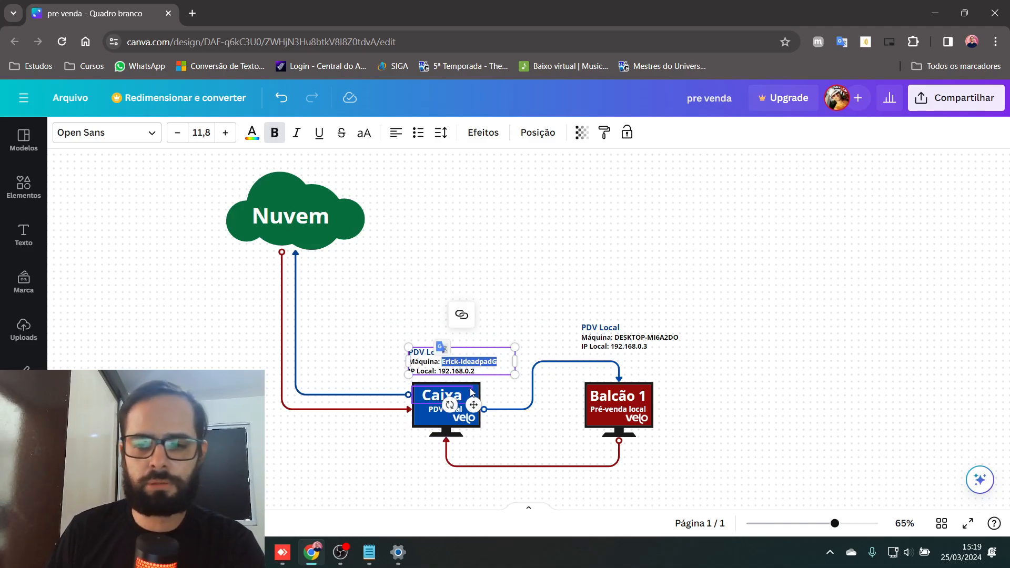
{"action": "left_click", "coordinate": [287, 557]}
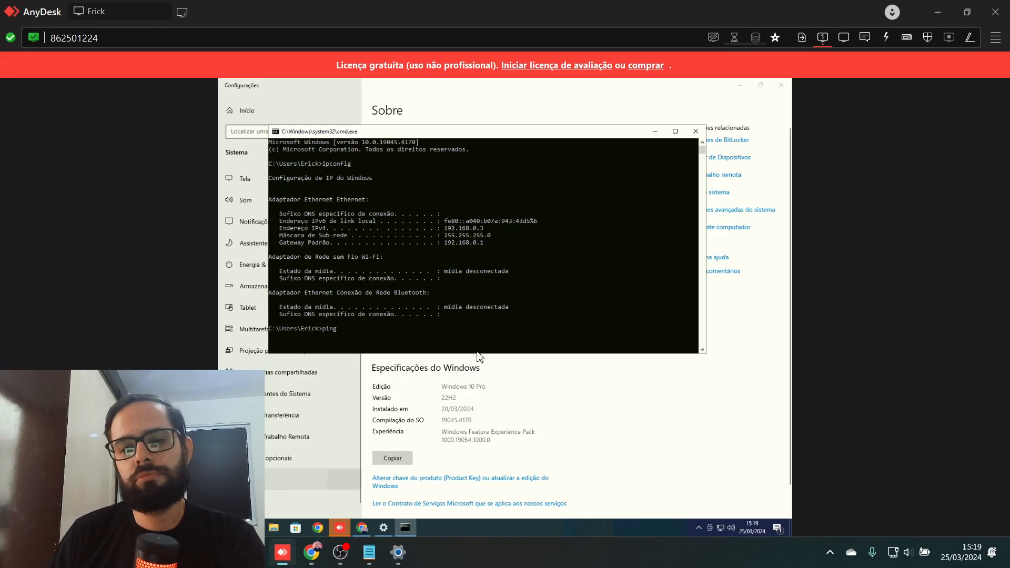
- Ping the Caixa machine by its pasted name and enlarge the console to read the timeouts
{"action": "key", "text": "ctrl+v"}
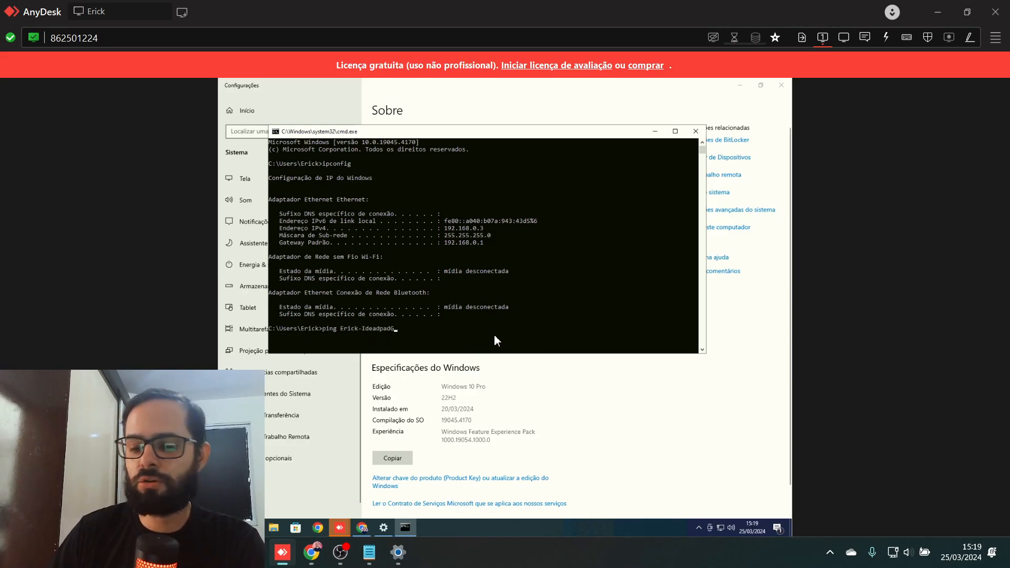
{"action": "key", "text": "Return"}
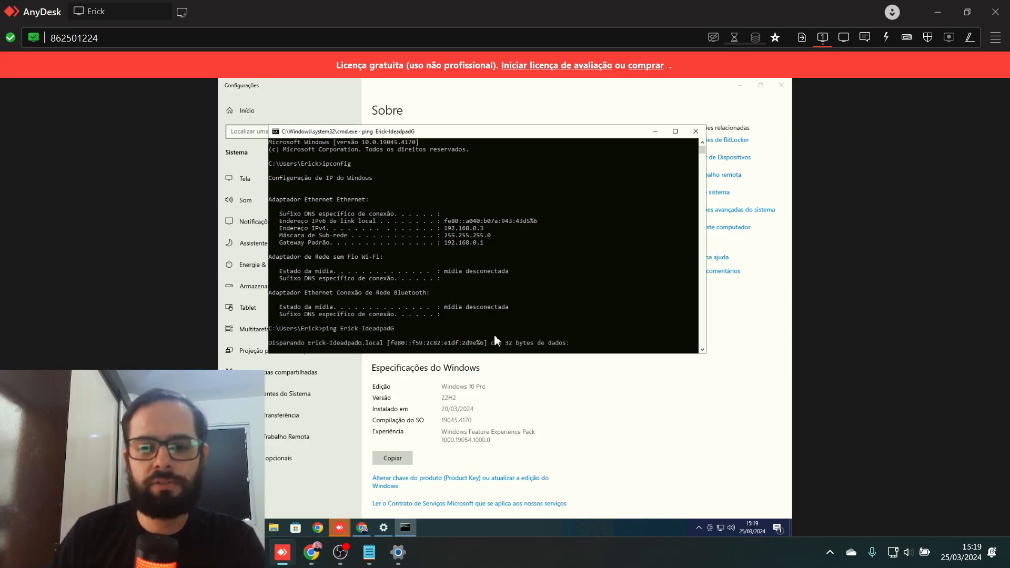
{"action": "scroll", "coordinate": [494, 336], "scroll_direction": "down", "scroll_amount": 1}
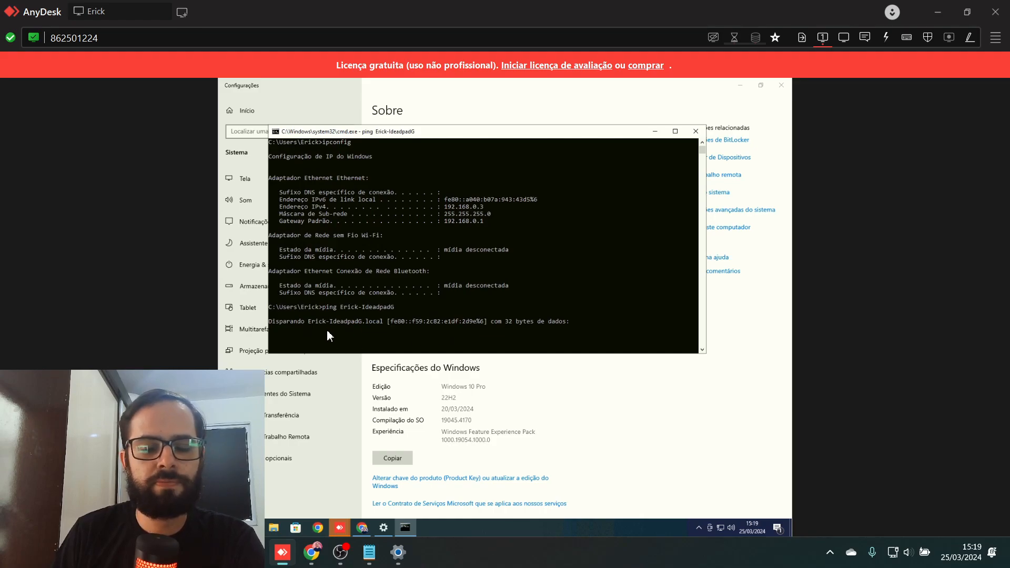
{"action": "left_click_drag", "start_coordinate": [491, 353], "coordinate": [483, 390]}
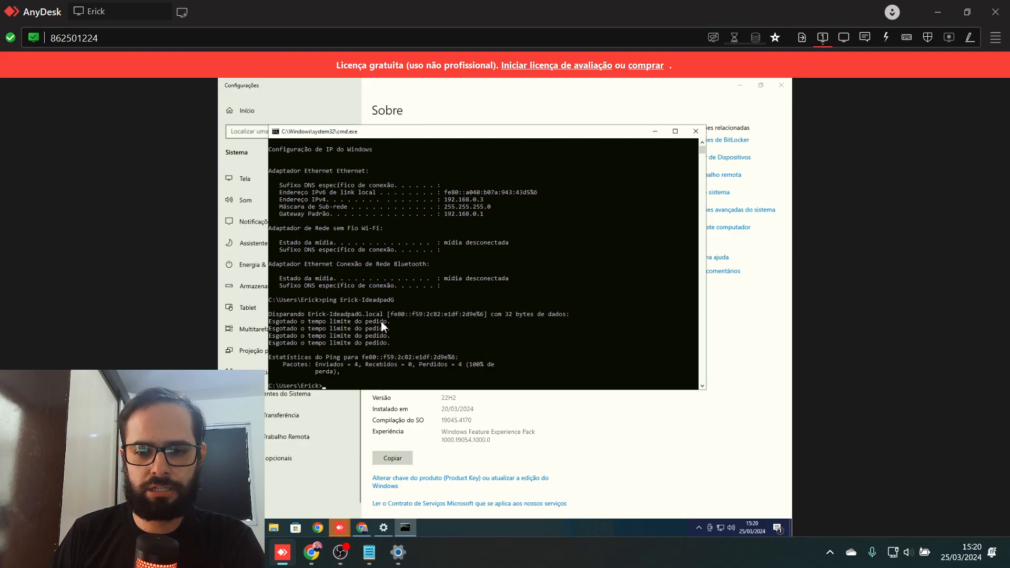
{"action": "left_click_drag", "start_coordinate": [384, 315], "coordinate": [344, 319]}
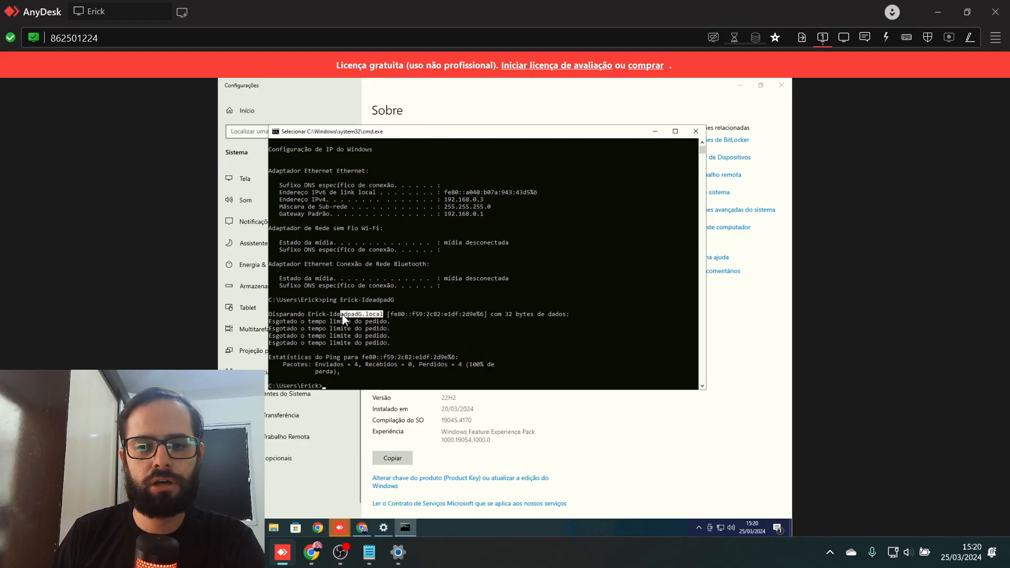
{"action": "left_click", "coordinate": [367, 388]}
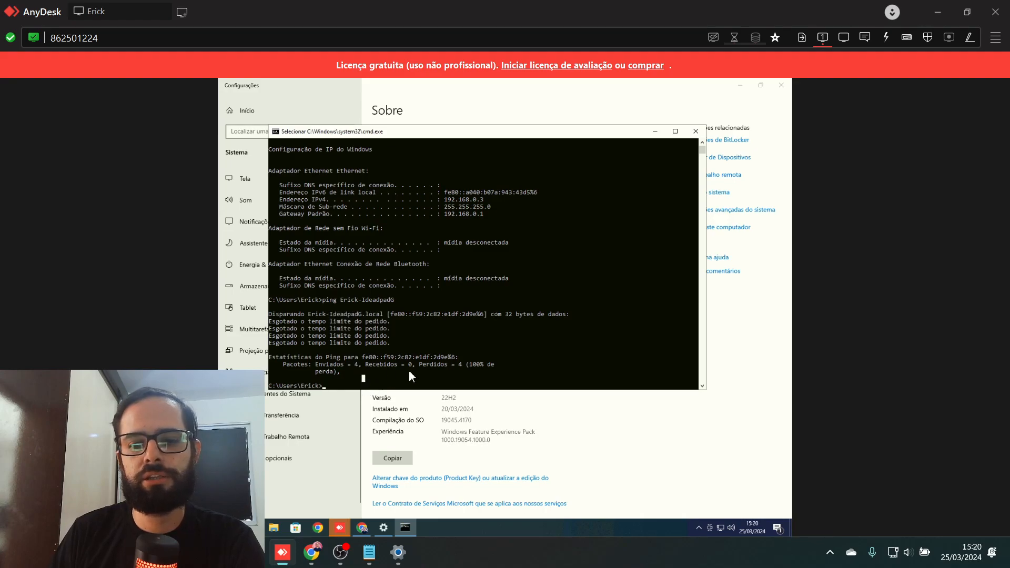
- Ping 192.168.0.2 from the remote prompt, which also times out with 100% loss
{"action": "type", "text": "ping Erick-Idea"}
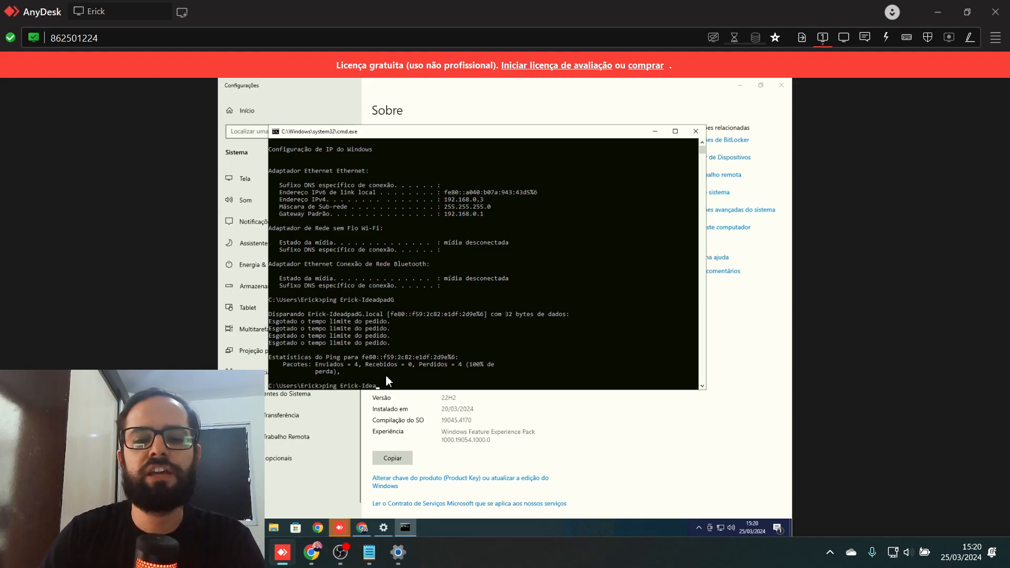
{"action": "key", "text": "BackSpace"}
{"action": "key", "text": "BackSpace"}
{"action": "key", "text": "BackSpace"}
{"action": "key", "text": "BackSpace"}
{"action": "key", "text": "BackSpace"}
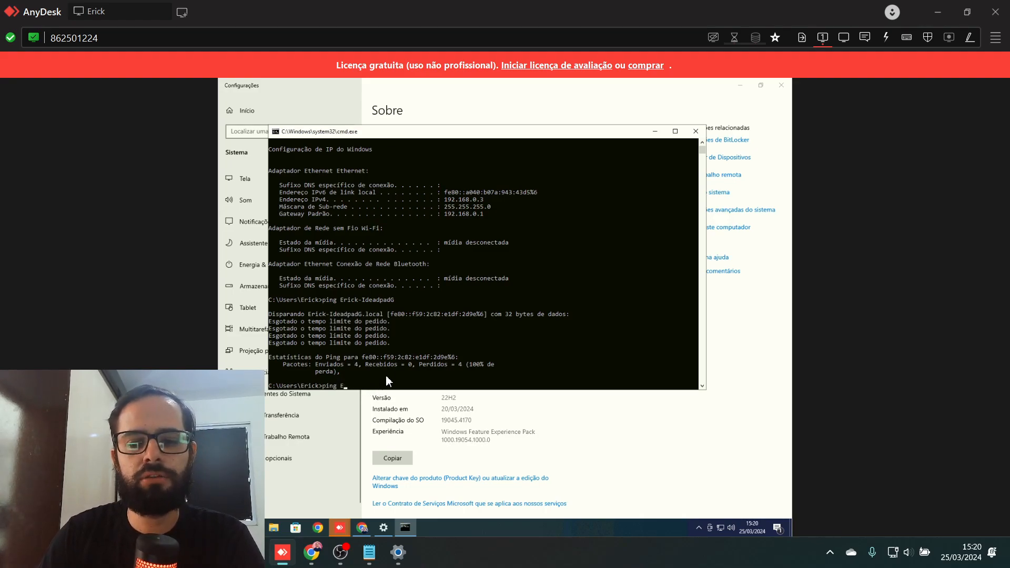
{"action": "type", "text": "192.168.0."}
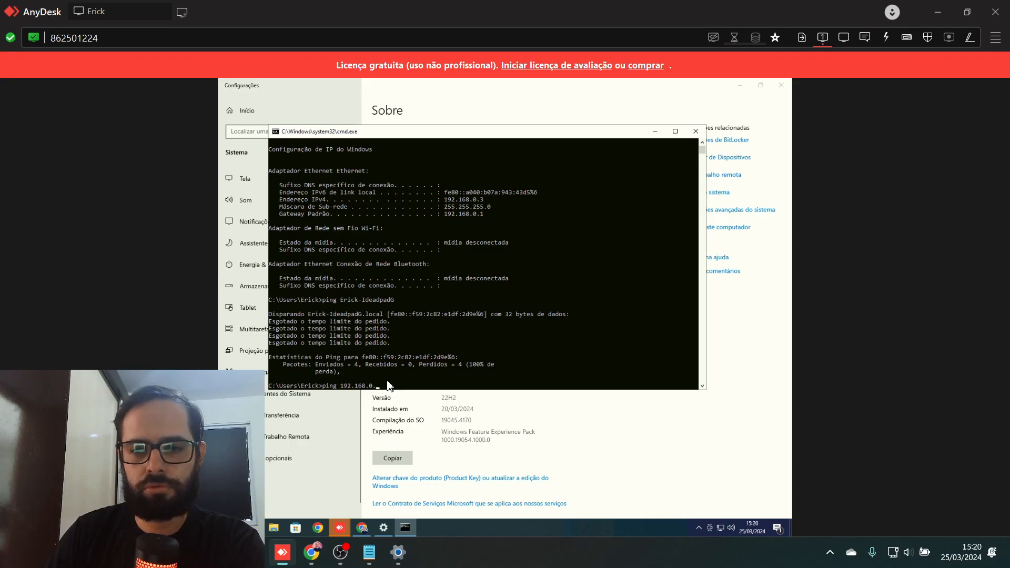
{"action": "type", "text": "2"}
{"action": "key", "text": "Return"}
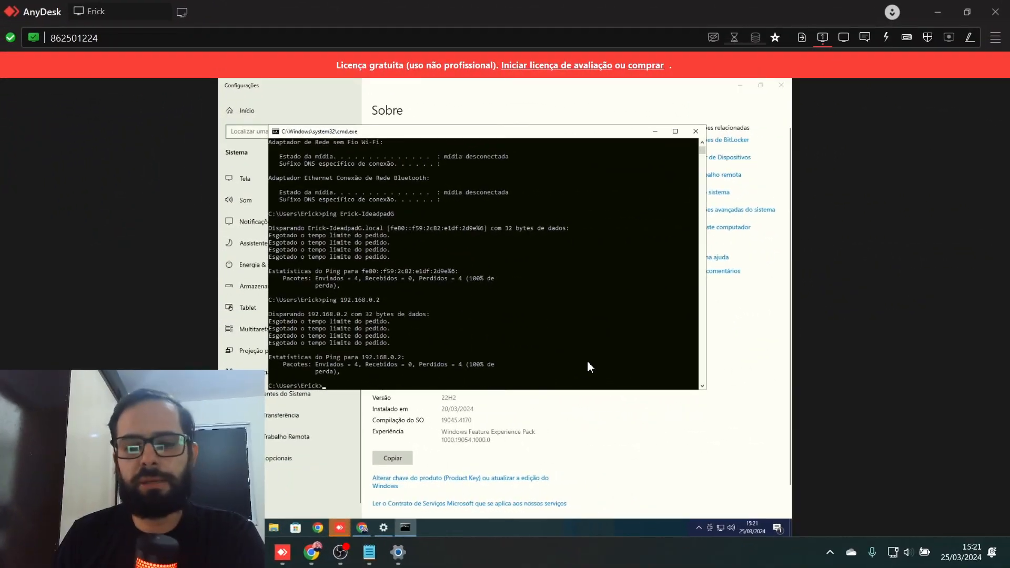
{"action": "left_click", "coordinate": [830, 553]}
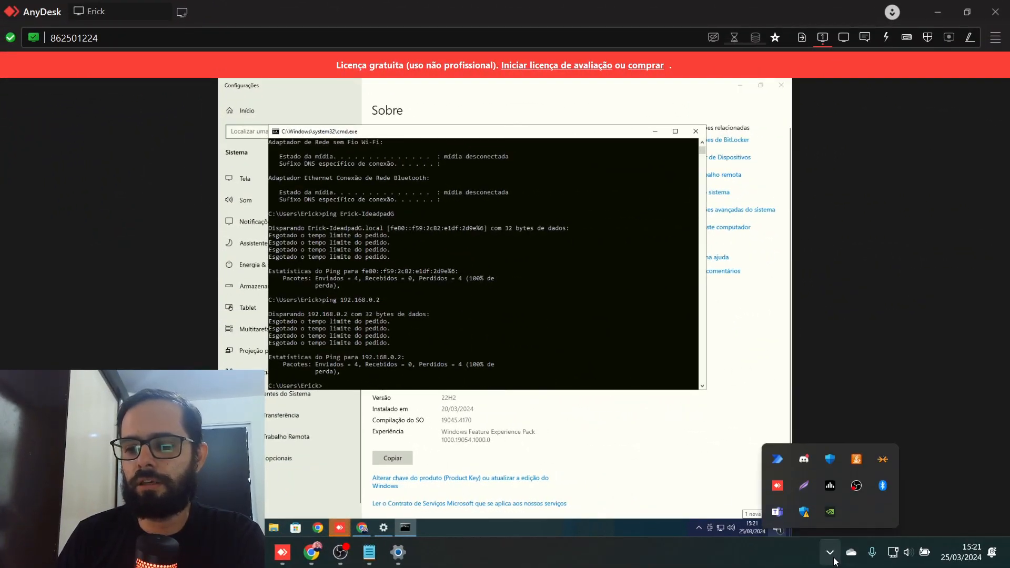
- Turn off the Rede pública Defender Firewall in Windows Security and approve the UAC prompt
{"action": "left_click", "coordinate": [804, 513]}
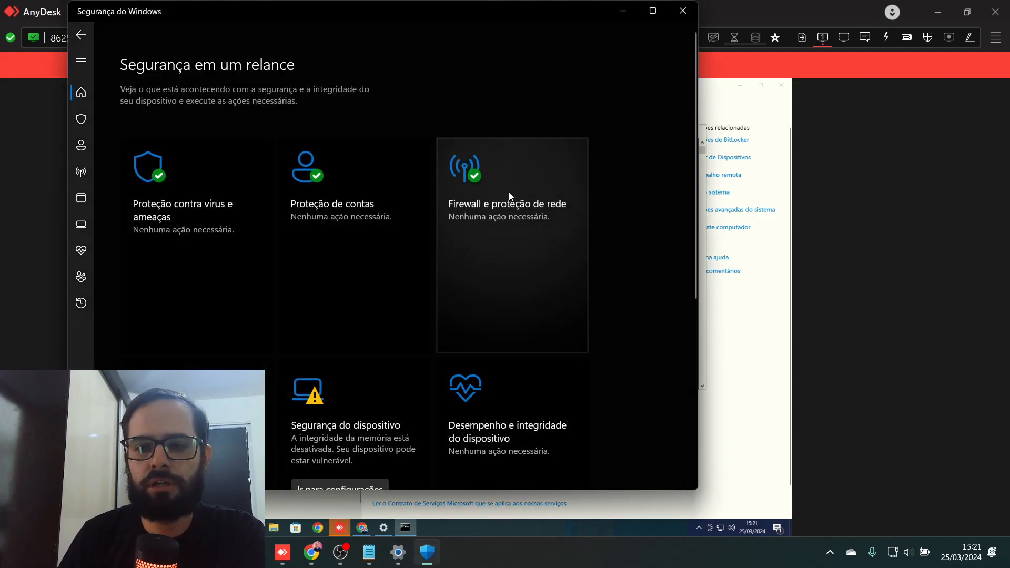
{"action": "left_click", "coordinate": [510, 197]}
{"action": "left_click_drag", "start_coordinate": [472, 23], "coordinate": [695, 24]}
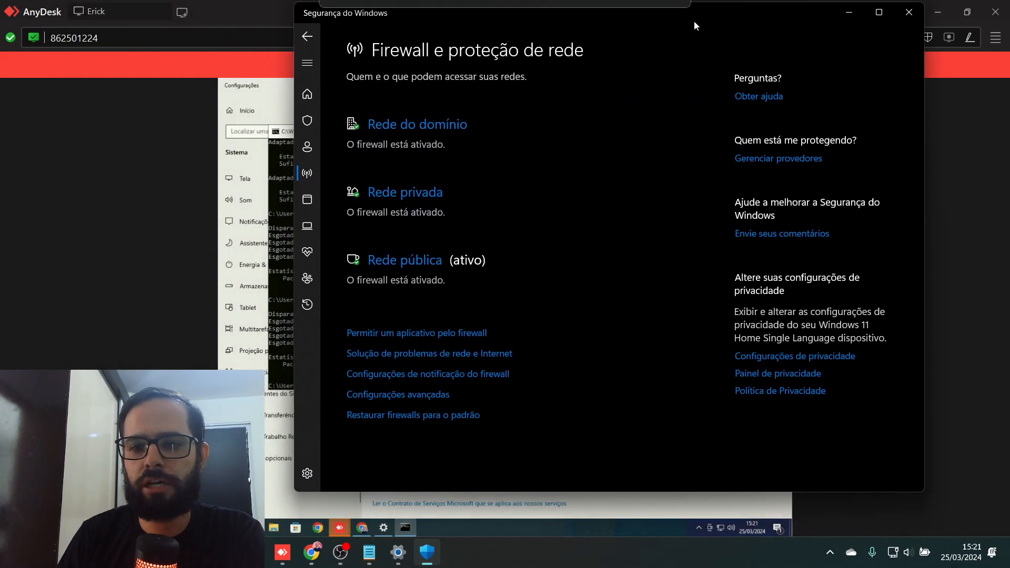
{"action": "left_click", "coordinate": [413, 263]}
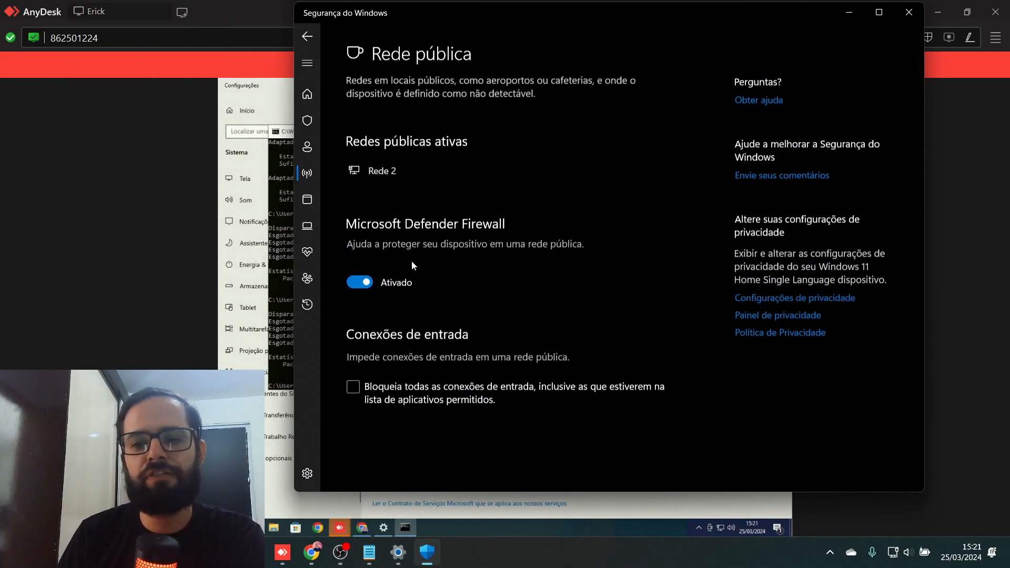
{"action": "left_click", "coordinate": [360, 277]}
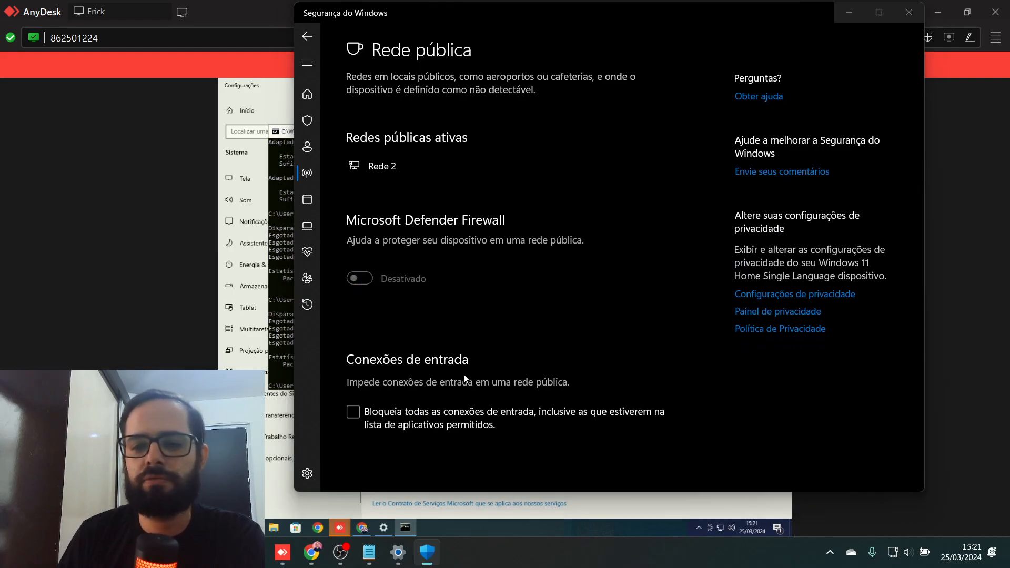
{"action": "left_click", "coordinate": [462, 384]}
- Rerun the pings to 192.168.0.2 and the Caixa machine's name, now getting replies with 0% loss
{"action": "left_click", "coordinate": [251, 14]}
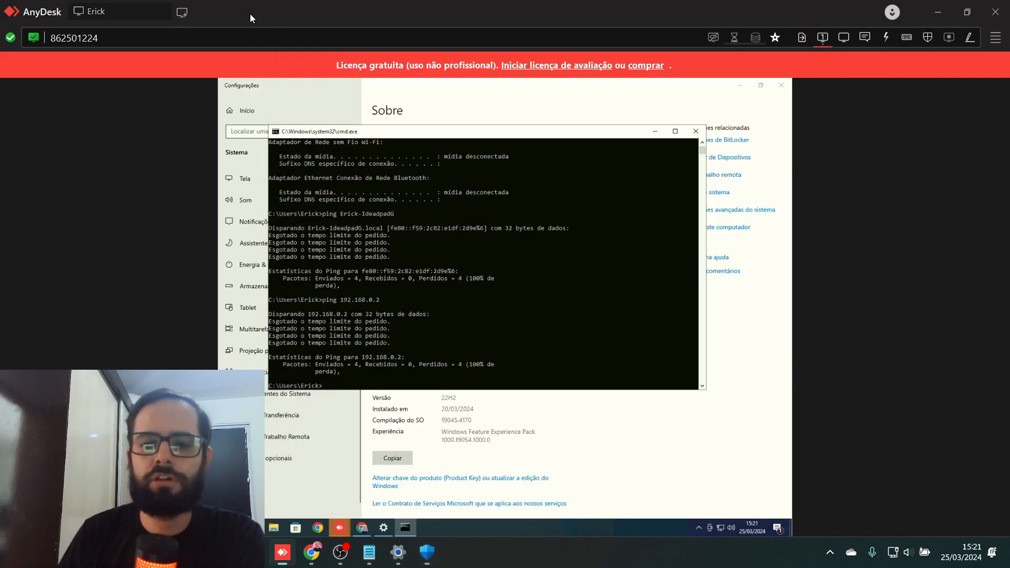
{"action": "type", "text": "ping 192.168.0.2"}
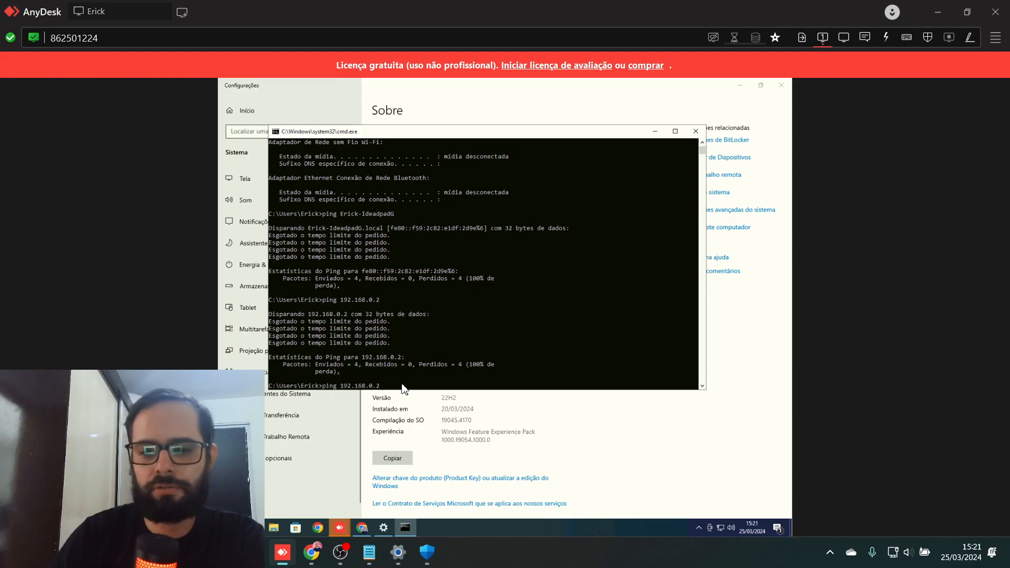
{"action": "key", "text": "Return"}
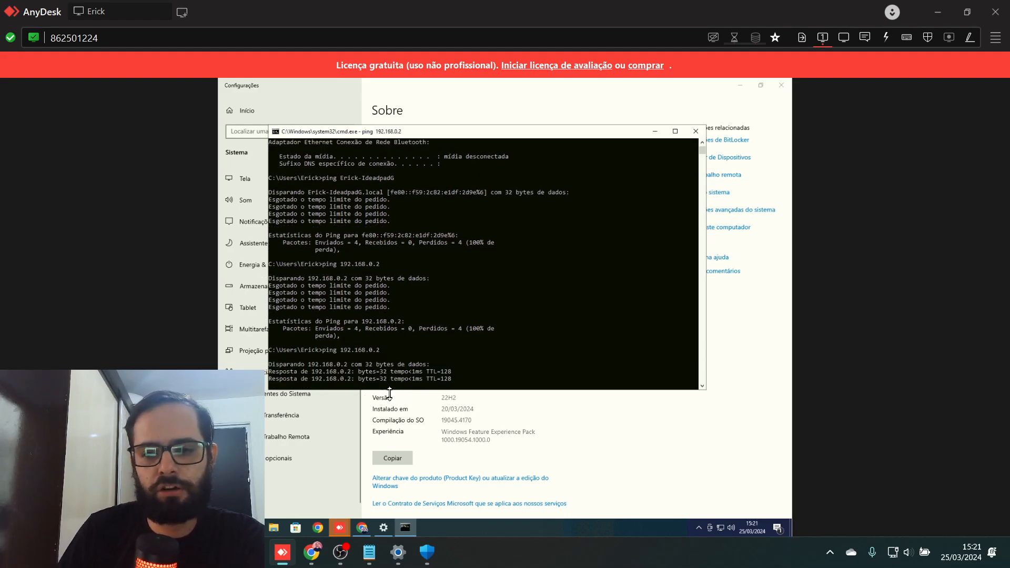
{"action": "left_click", "coordinate": [428, 554]}
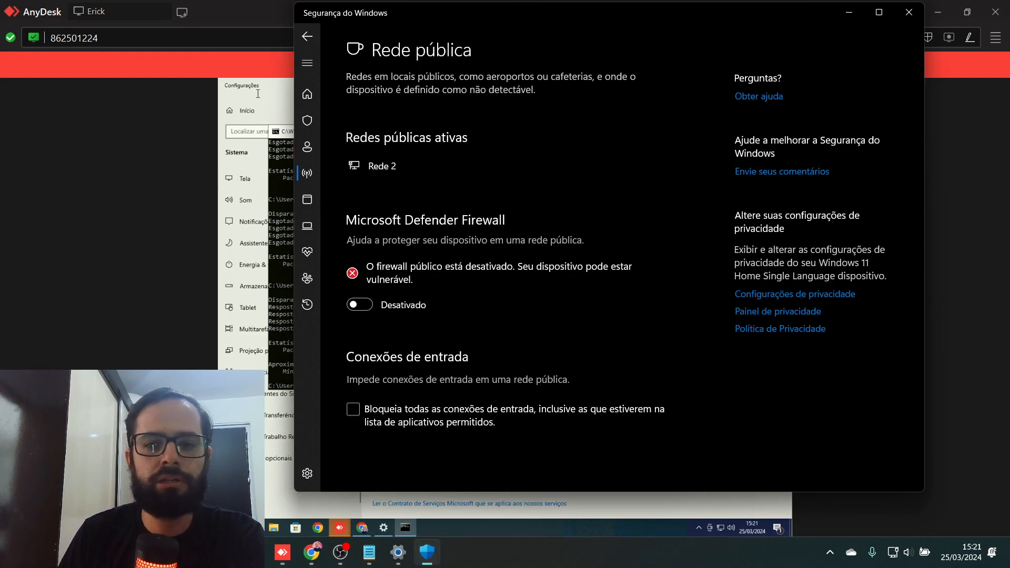
{"action": "left_click", "coordinate": [274, 15]}
{"action": "type", "text": "ping Erick-IdeadpadG"}
{"action": "key", "text": "Return"}
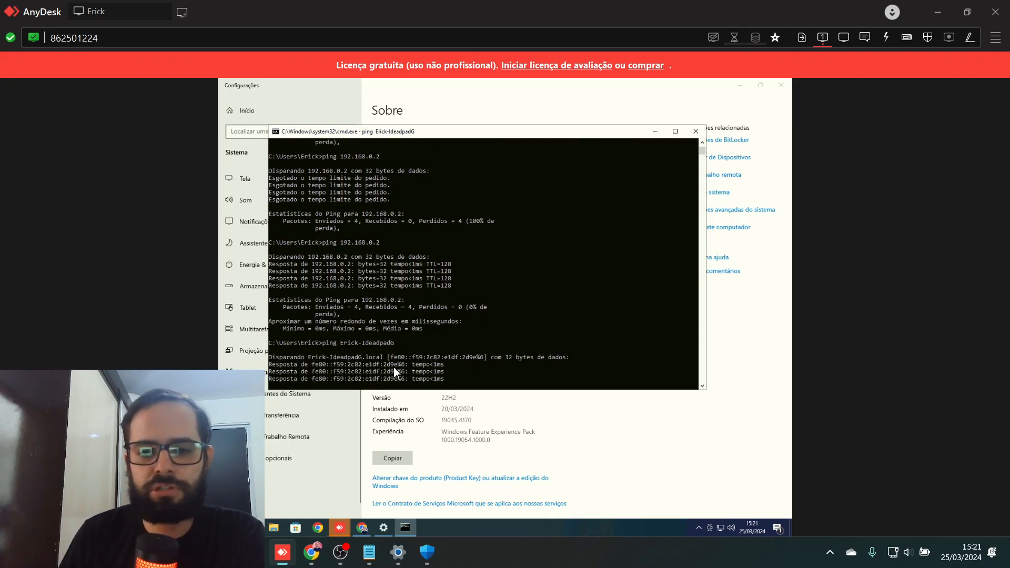
{"action": "type", "text": "4"}
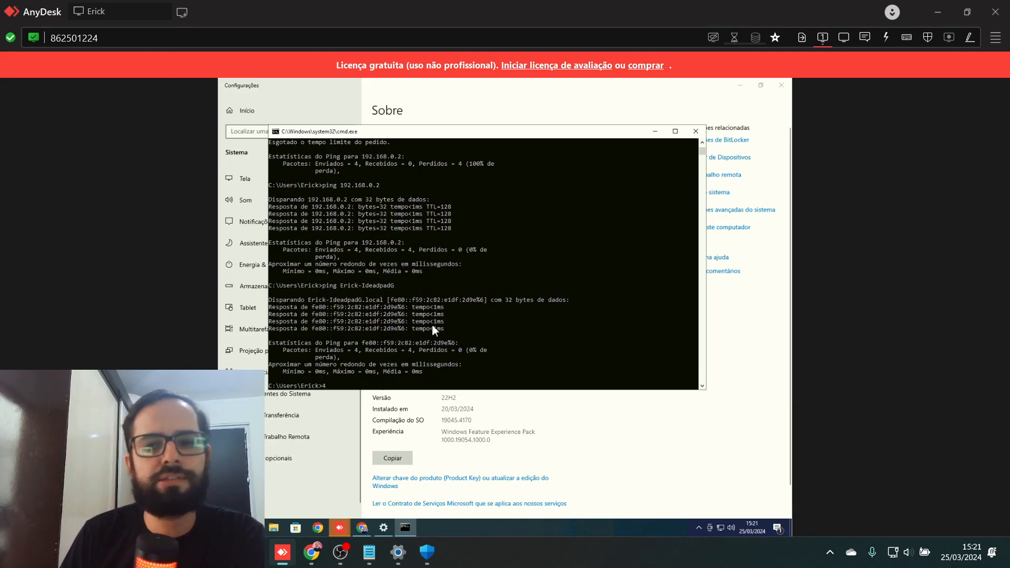
{"action": "left_click", "coordinate": [426, 552]}
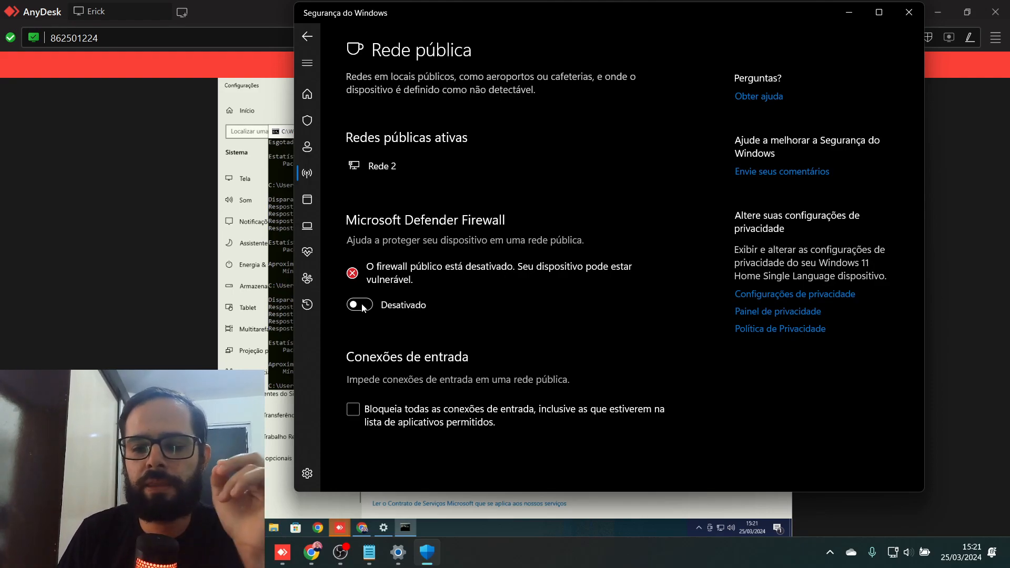
- Set the Rede pública Defender Firewall to Ativado, then close the remote cmd and Settings windows
{"action": "left_click", "coordinate": [361, 305]}
{"action": "left_click", "coordinate": [457, 393]}
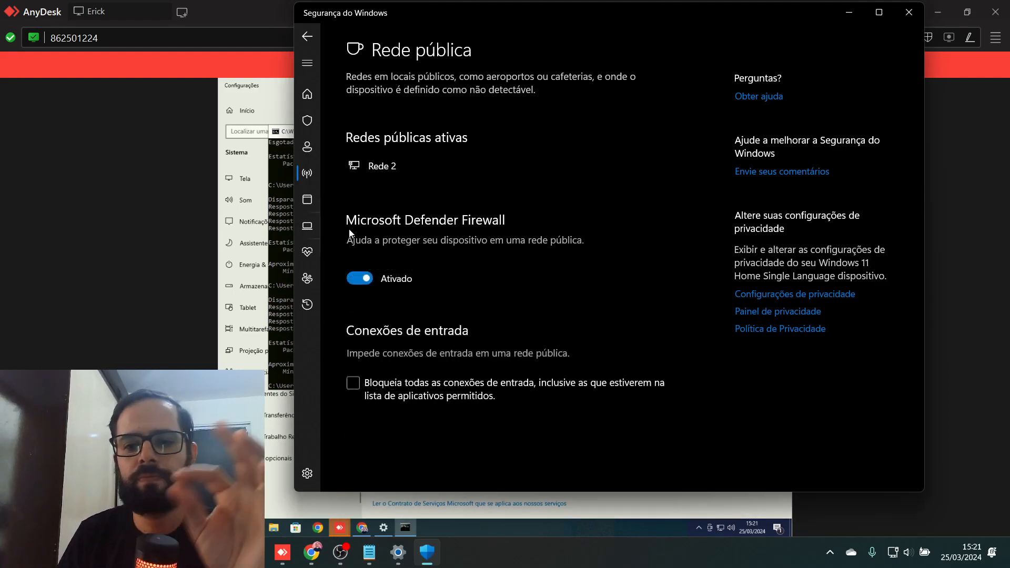
{"action": "left_click", "coordinate": [278, 144]}
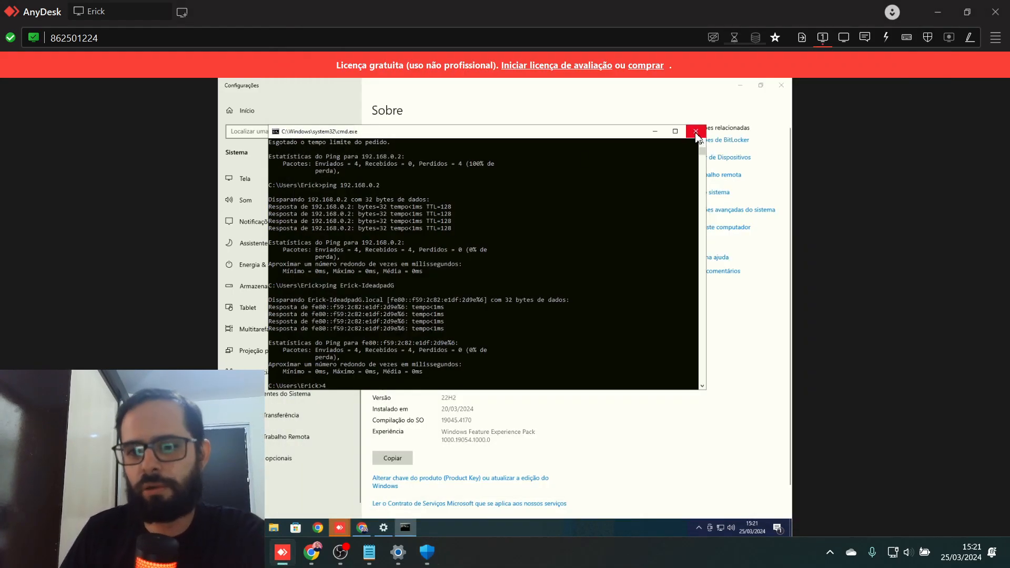
{"action": "left_click", "coordinate": [697, 131]}
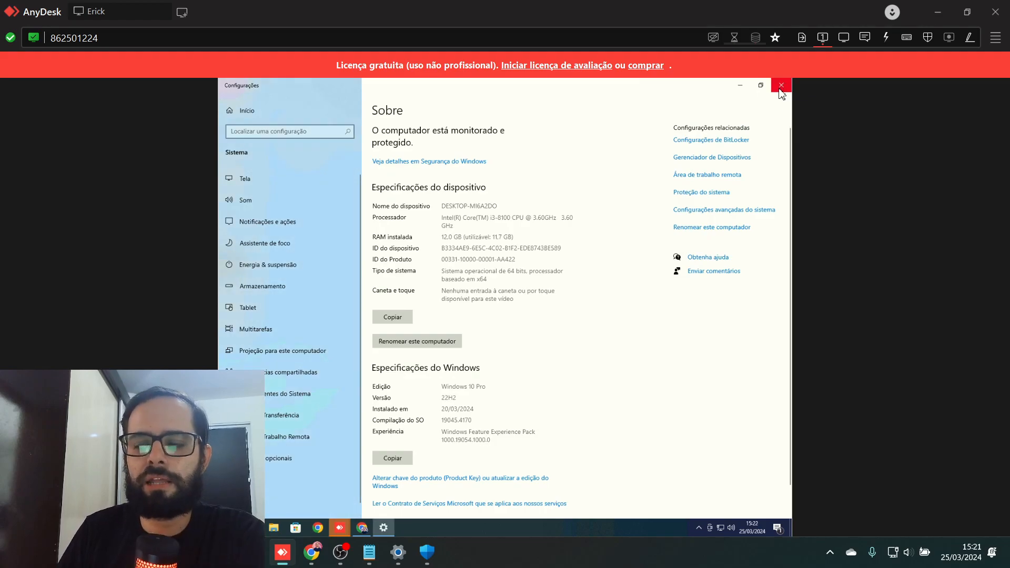
{"action": "left_click", "coordinate": [780, 88]}
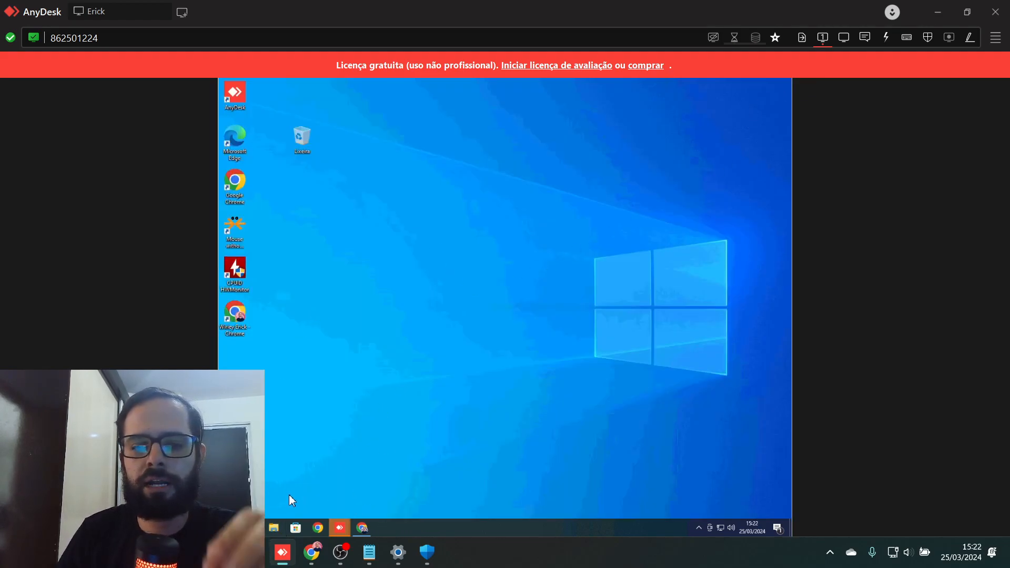
- Save the java32 installer from Velo's Instaladores gerais release, then return to the Release page
{"action": "left_click", "coordinate": [362, 528]}
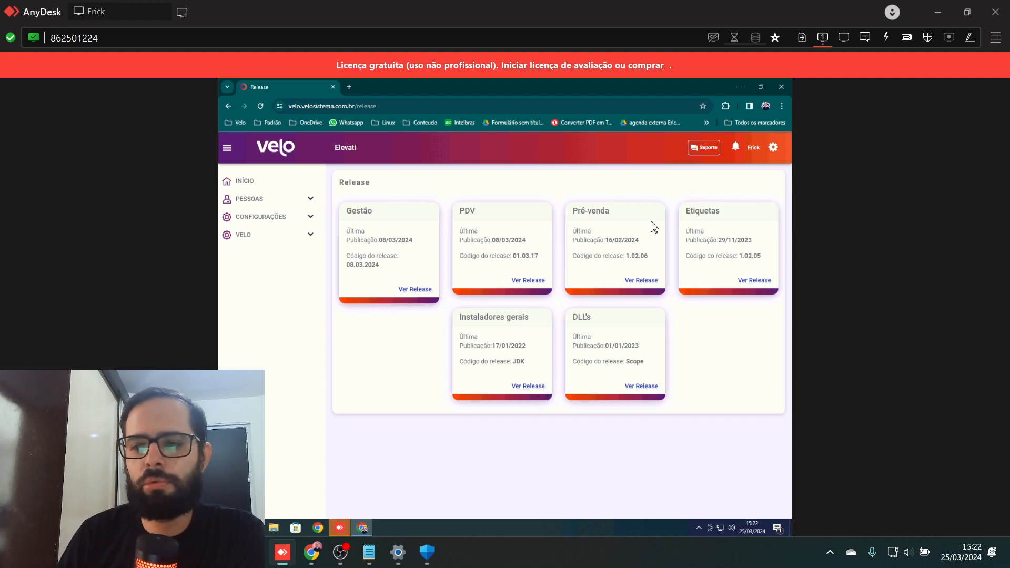
{"action": "left_click", "coordinate": [535, 387]}
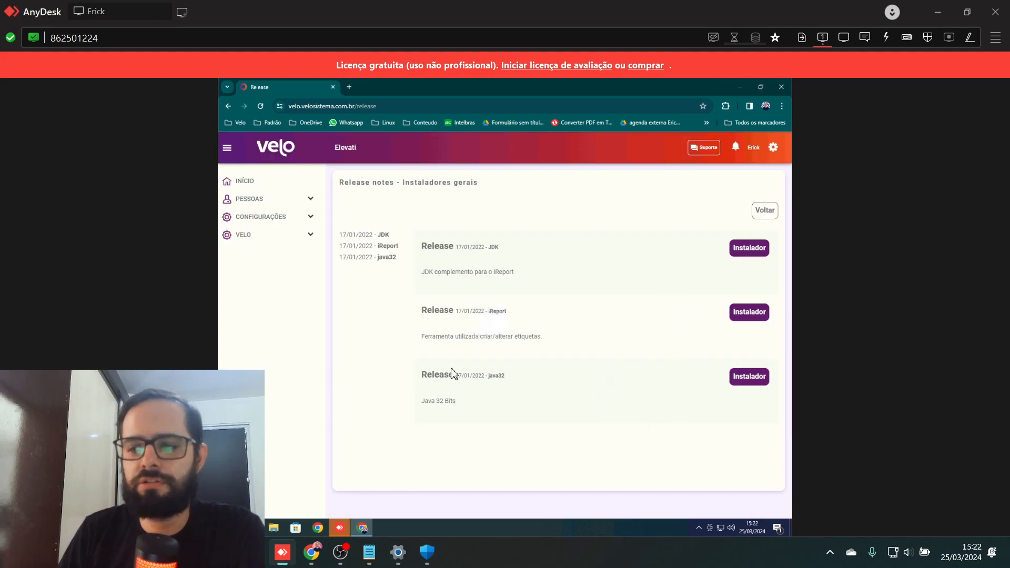
{"action": "left_click_drag", "start_coordinate": [514, 377], "coordinate": [468, 376]}
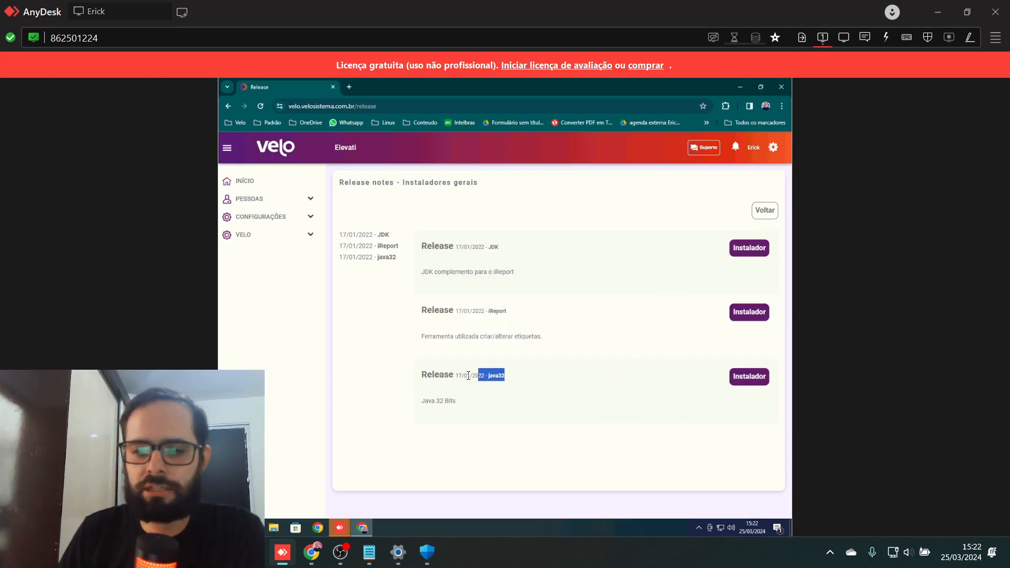
{"action": "left_click", "coordinate": [739, 383]}
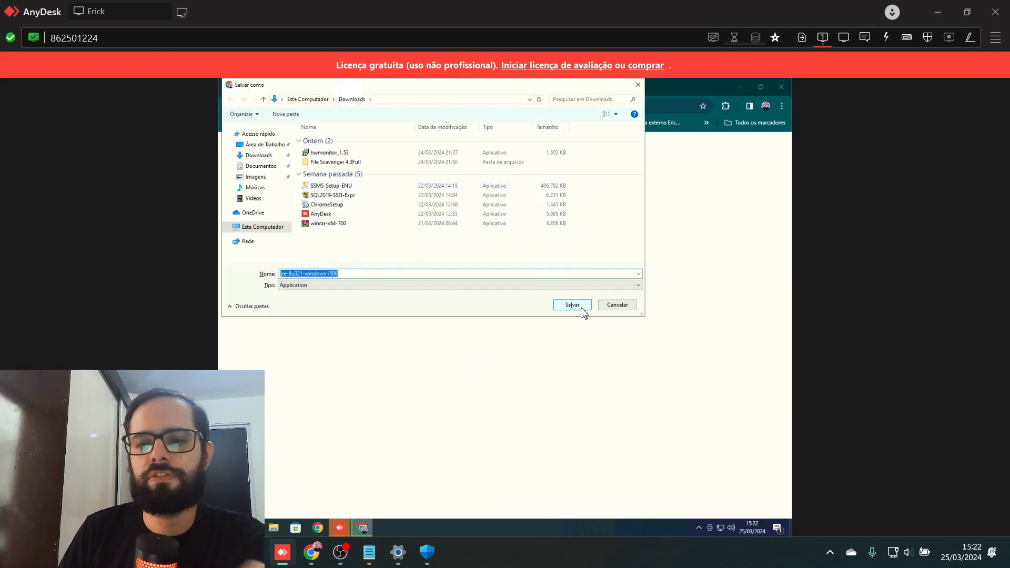
{"action": "left_click", "coordinate": [573, 305]}
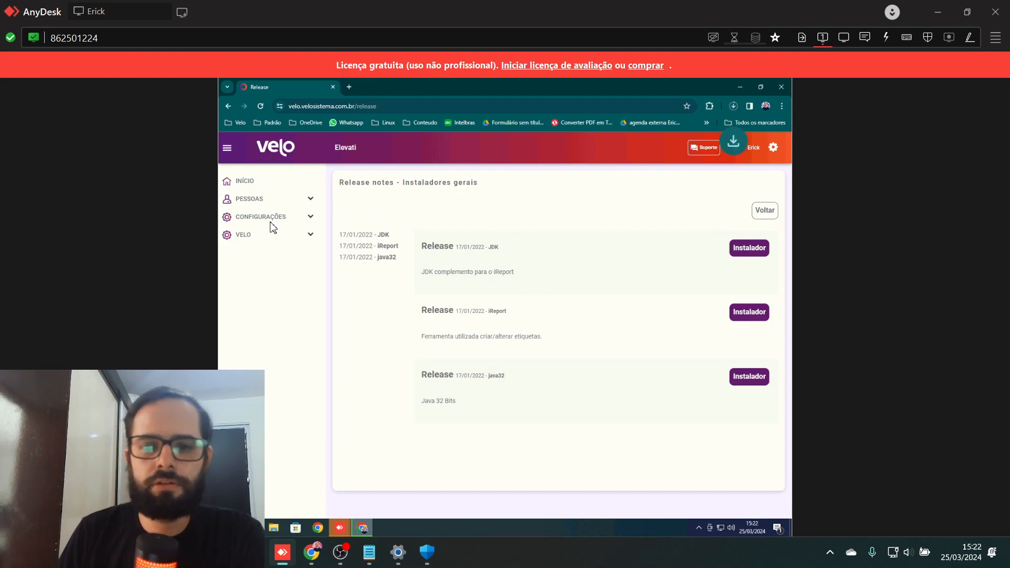
{"action": "left_click", "coordinate": [260, 183]}
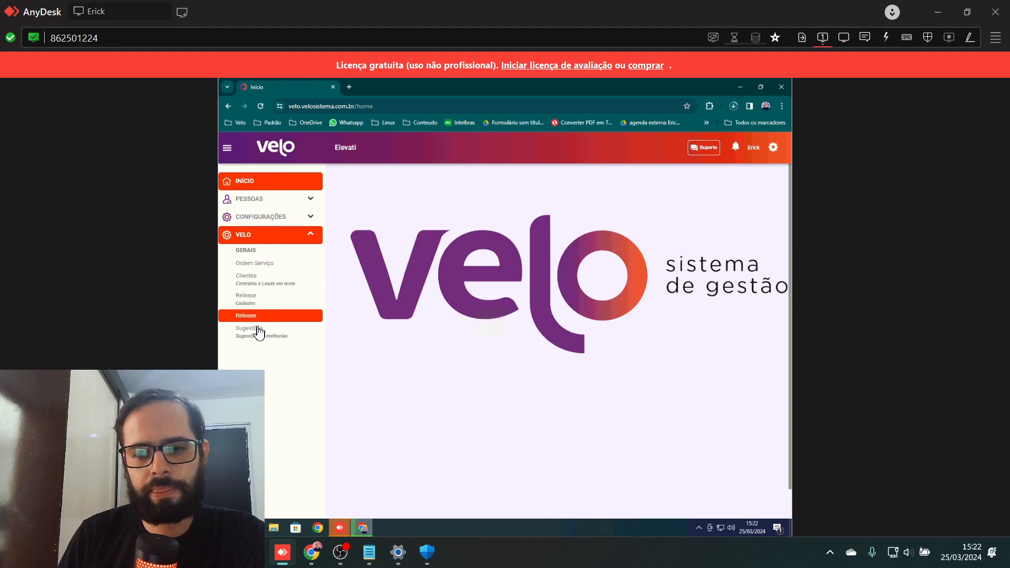
{"action": "left_click", "coordinate": [256, 318]}
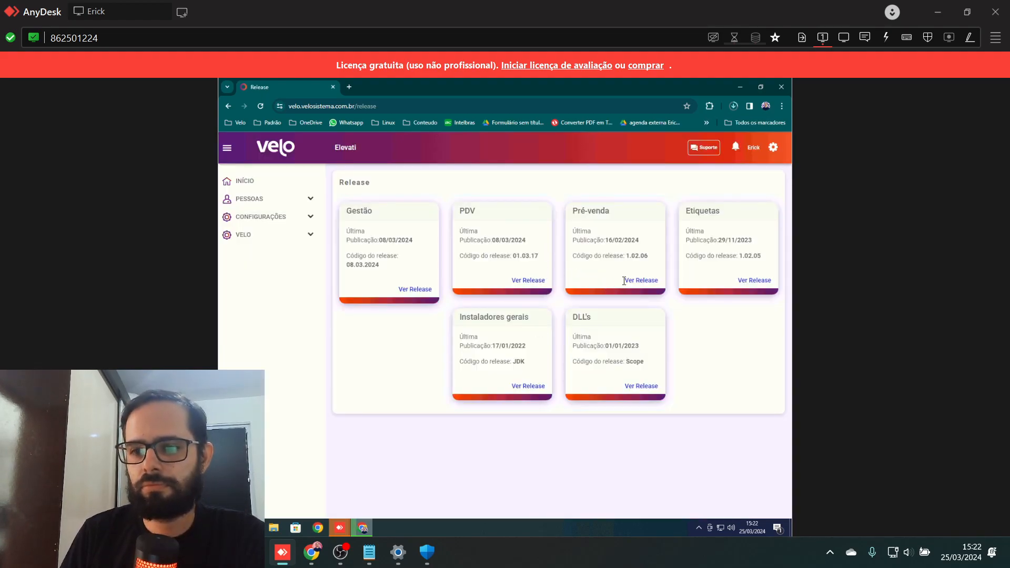
- Download and save the Pré-venda 1.02.06 installer from its release notes
{"action": "left_click", "coordinate": [641, 282]}
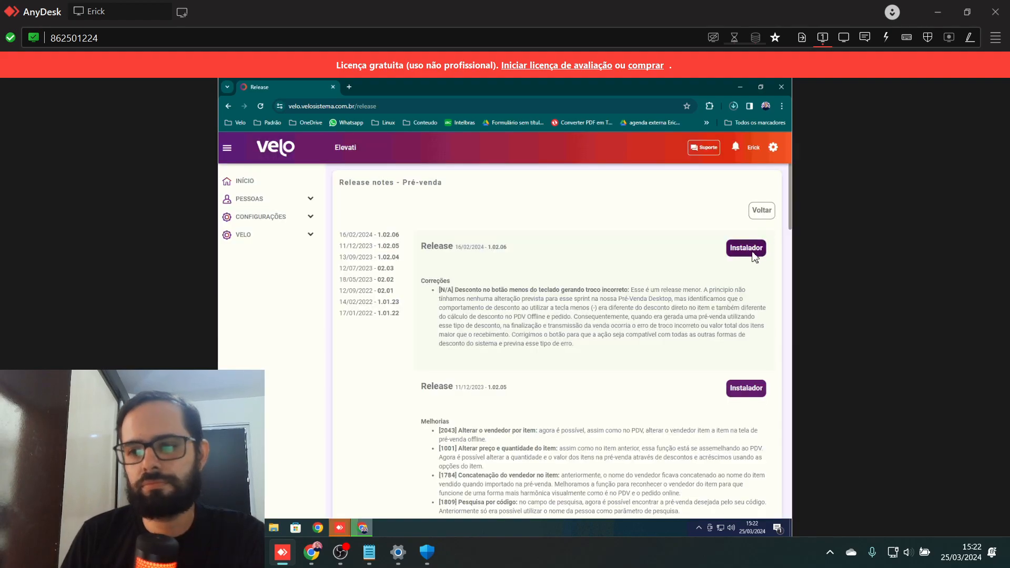
{"action": "left_click", "coordinate": [750, 258]}
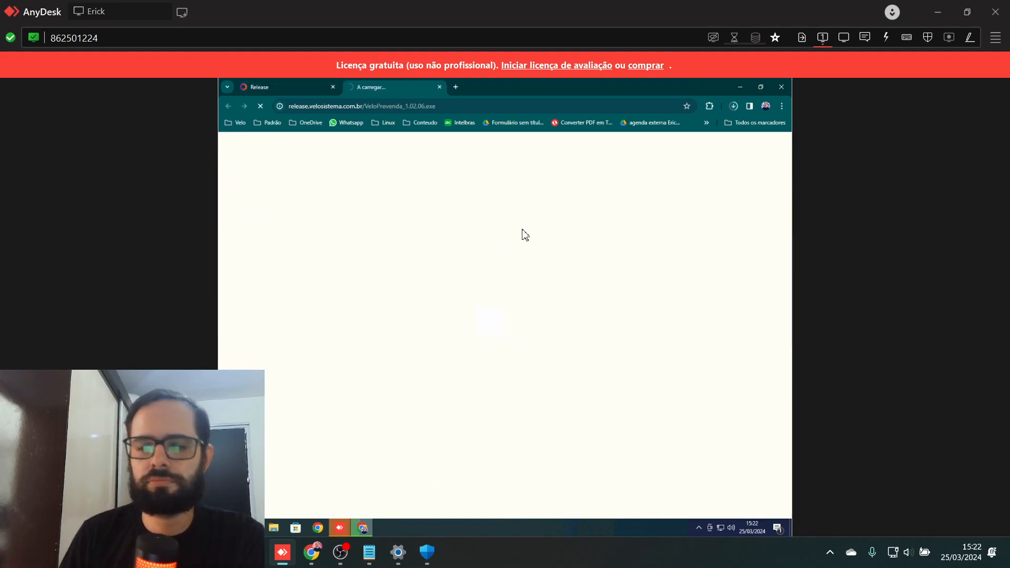
{"action": "left_click", "coordinate": [589, 307]}
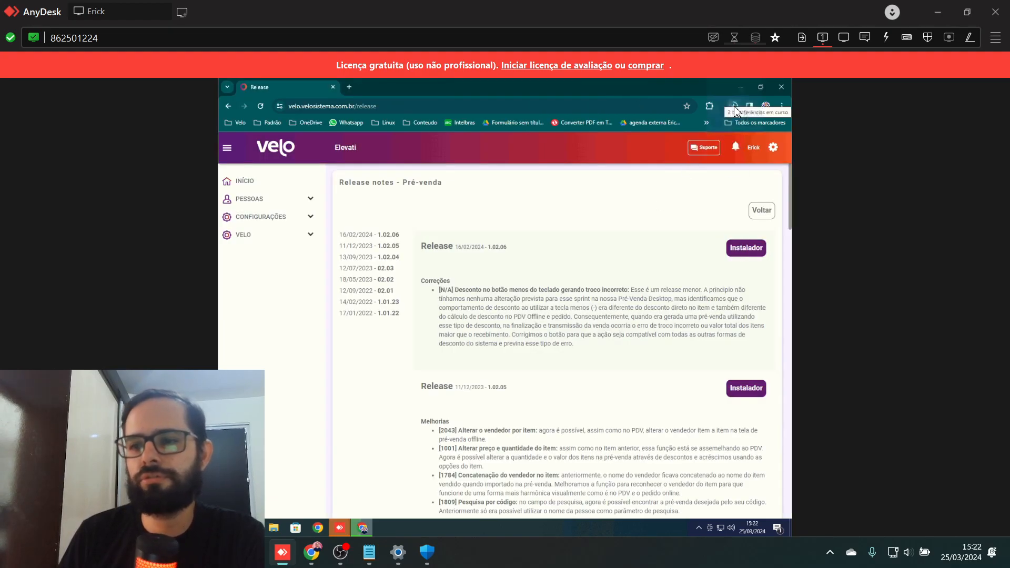
- Open Chrome's full download history and approve and complete the Java installation
{"action": "left_click", "coordinate": [734, 107]}
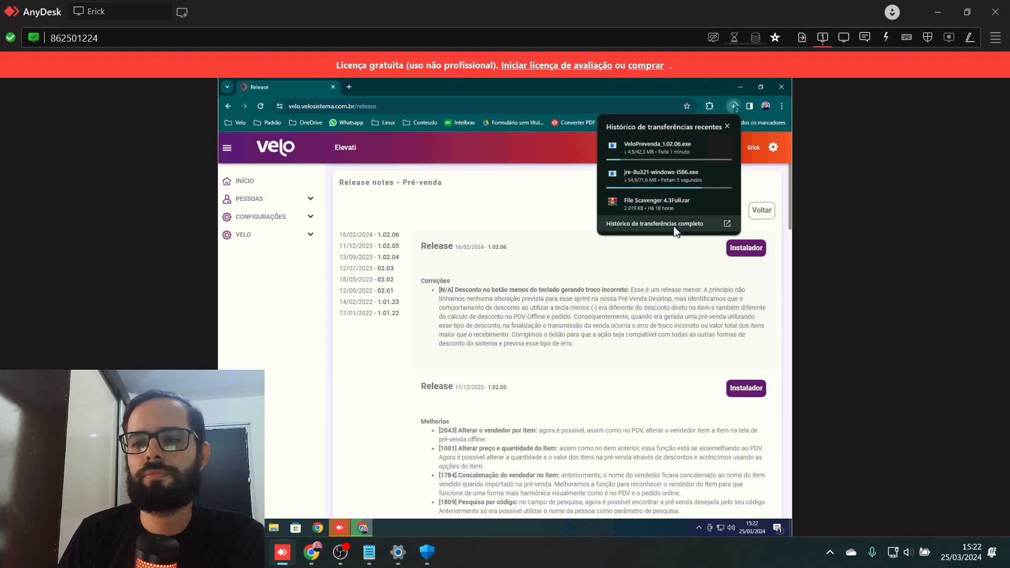
{"action": "left_click", "coordinate": [677, 225]}
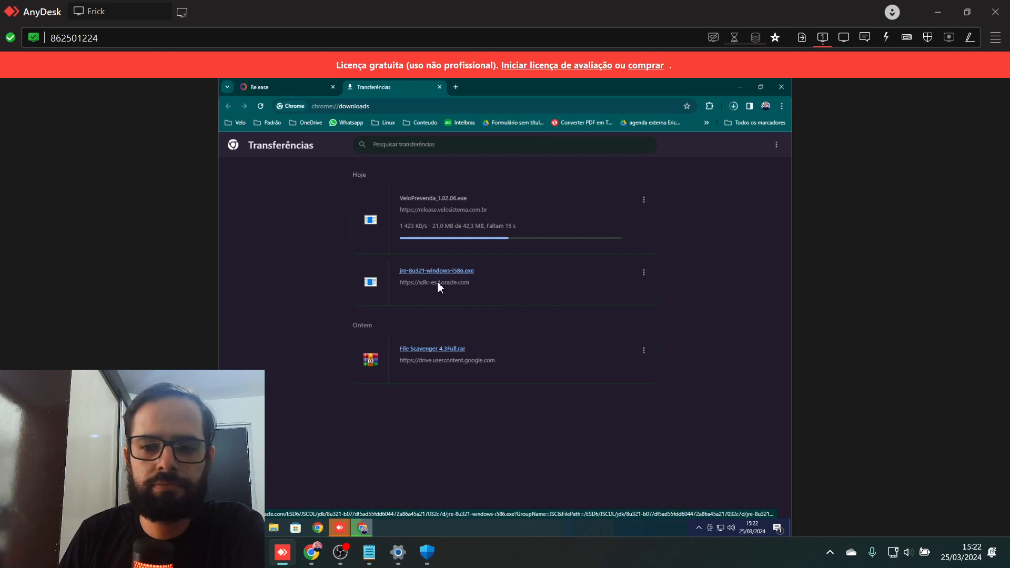
{"action": "left_click", "coordinate": [471, 363]}
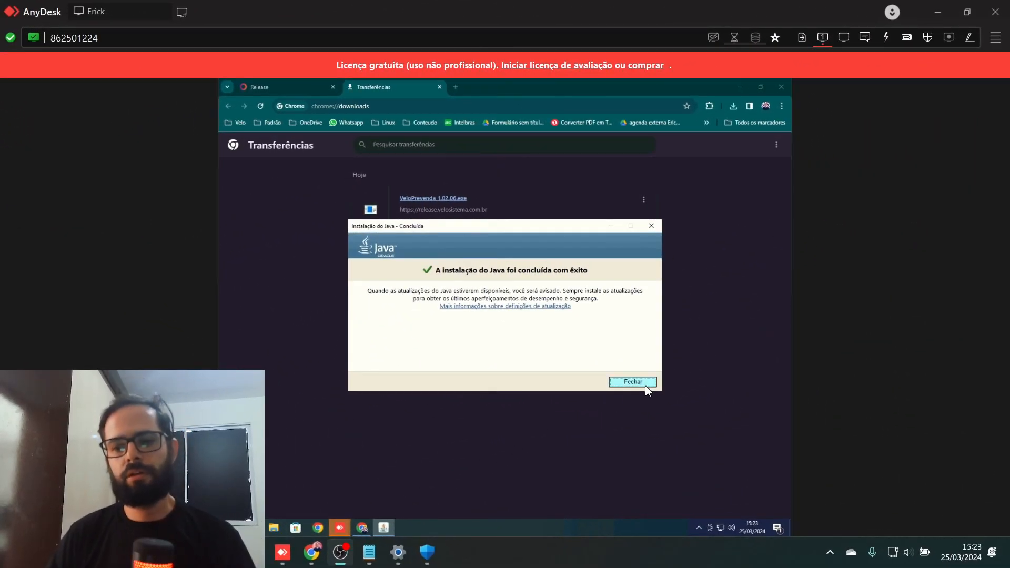
{"action": "left_click", "coordinate": [646, 385]}
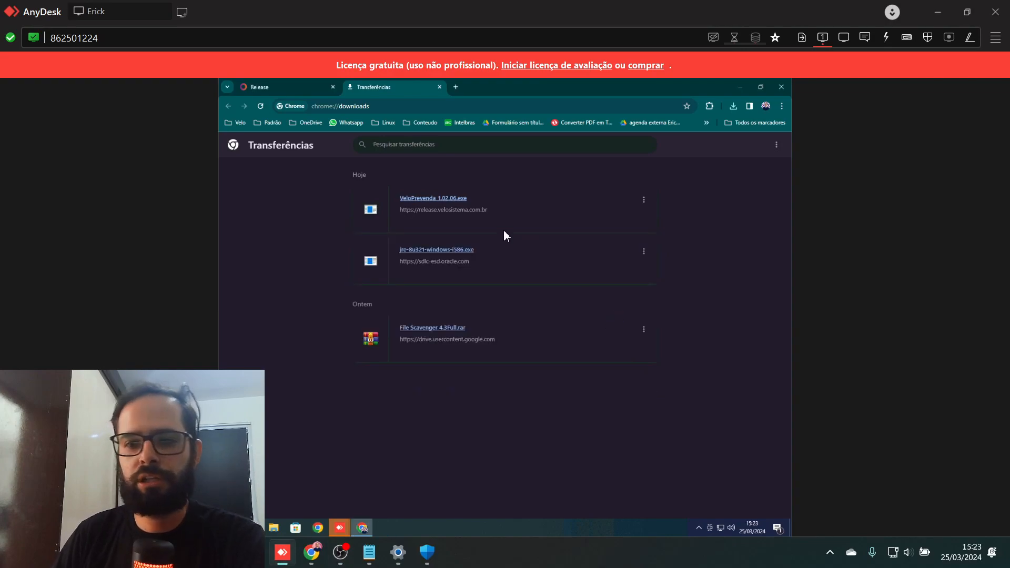
- Run VeloPrevenda_1.02.06.exe past the SmartScreen warning, install with a desktop shortcut, and close Chrome
{"action": "left_click", "coordinate": [421, 203]}
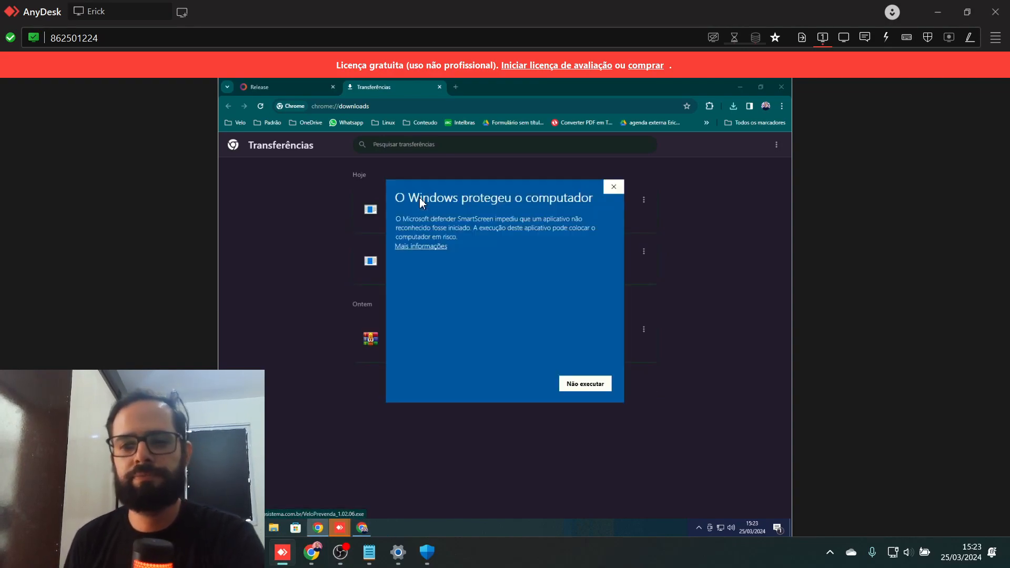
{"action": "left_click", "coordinate": [438, 247]}
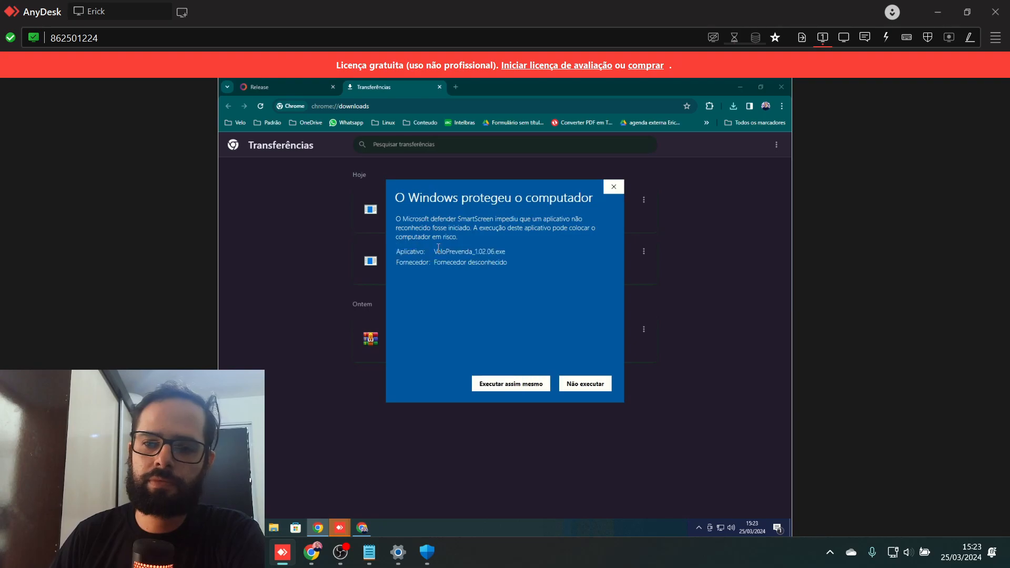
{"action": "left_click", "coordinate": [494, 377]}
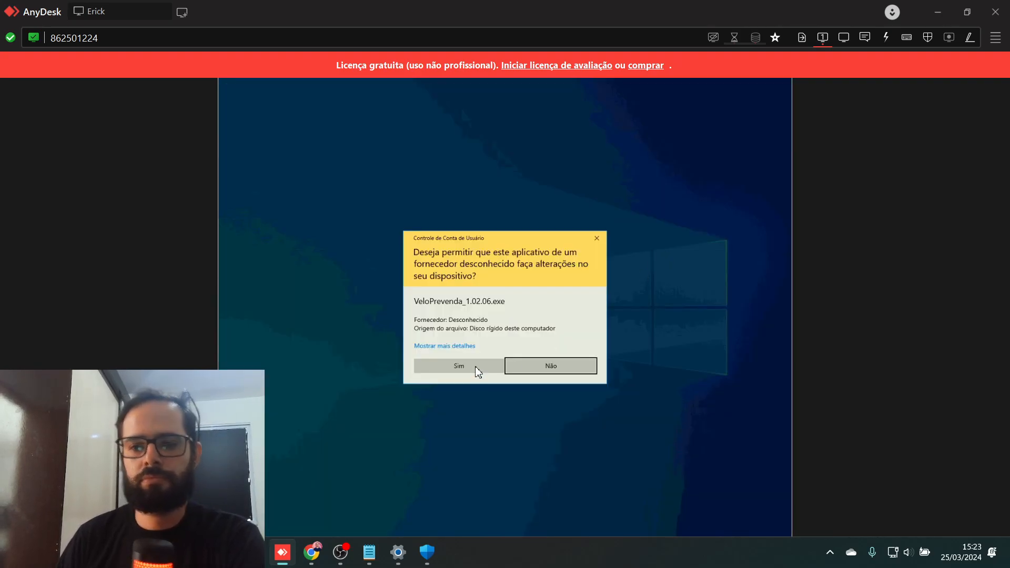
{"action": "left_click", "coordinate": [475, 364]}
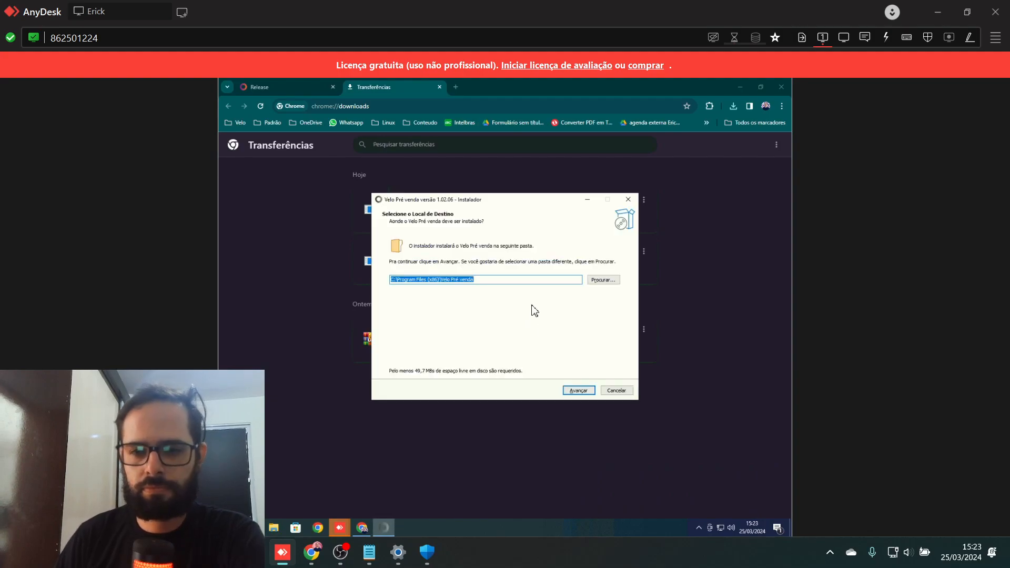
{"action": "left_click", "coordinate": [578, 391]}
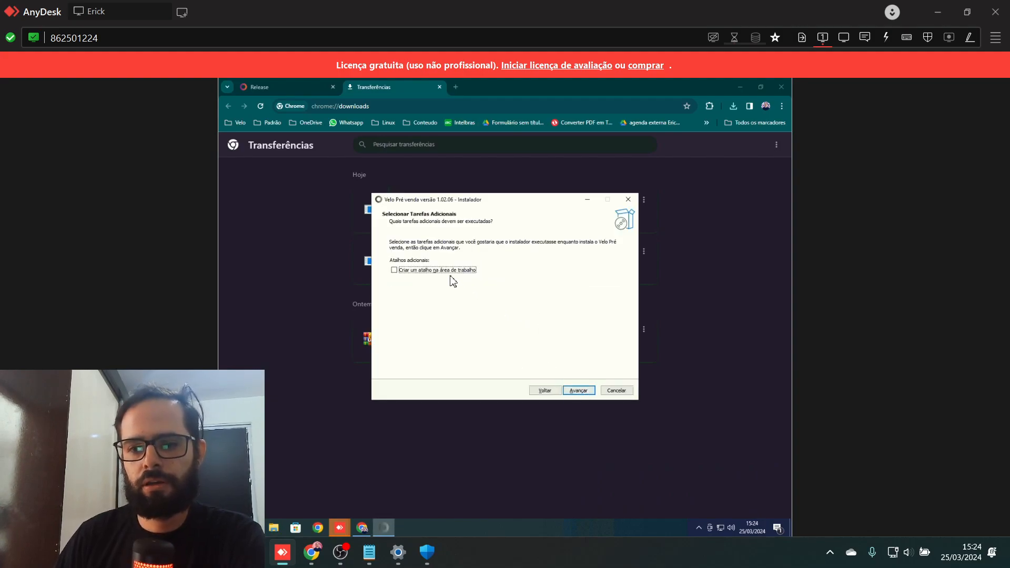
{"action": "left_click", "coordinate": [449, 271]}
{"action": "left_click", "coordinate": [579, 390]}
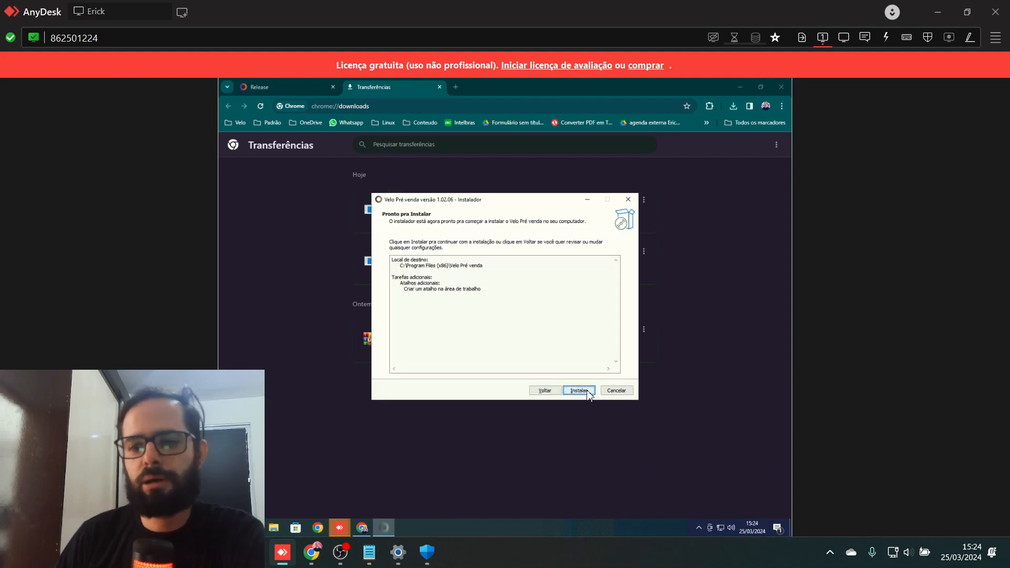
{"action": "left_click", "coordinate": [579, 391]}
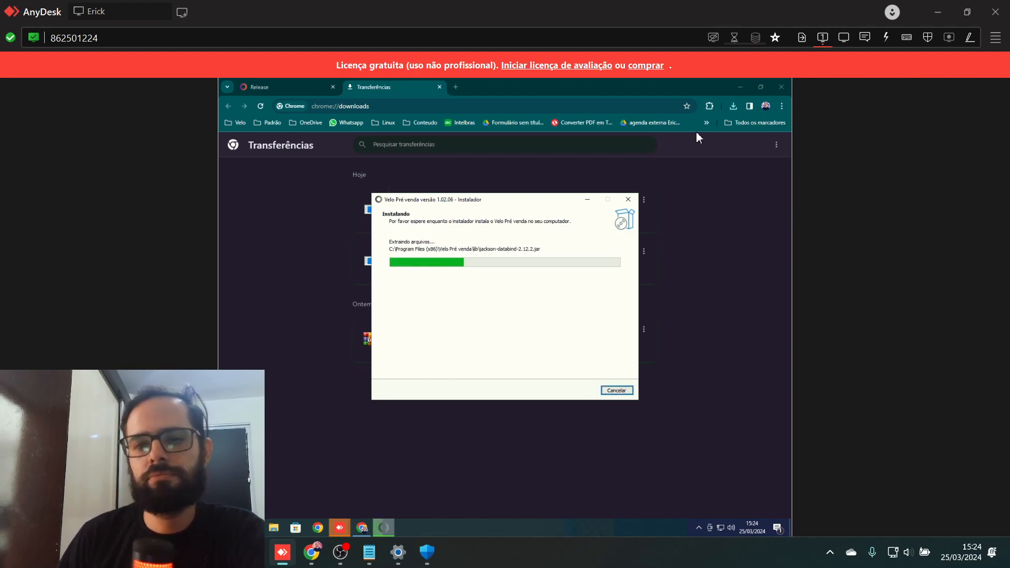
{"action": "left_click", "coordinate": [781, 87]}
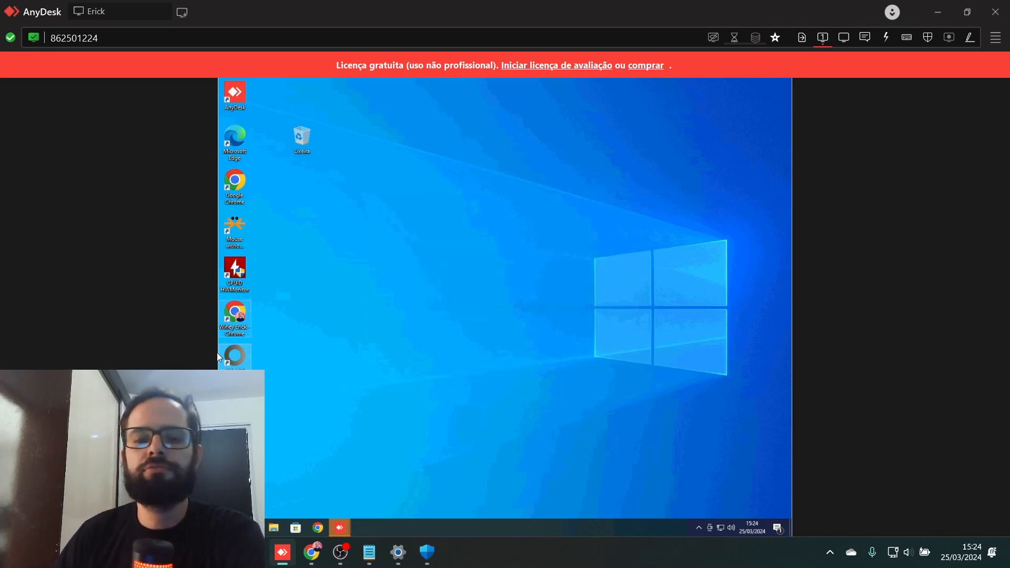
- Launch Velo Pré-venda from the desktop and select localhost in the SERVIDOR field
{"action": "double_click", "coordinate": [238, 356]}
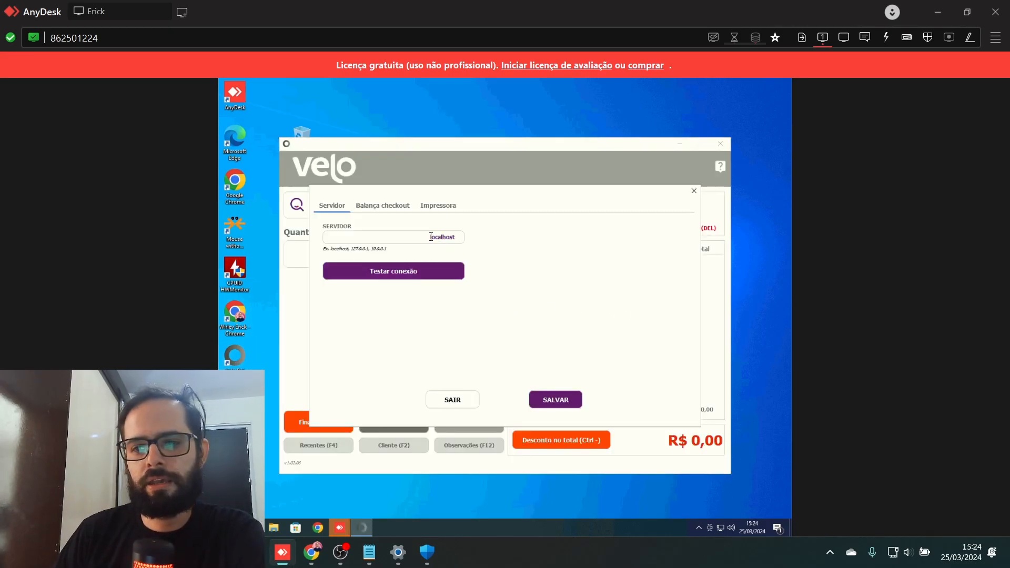
{"action": "double_click", "coordinate": [444, 237]}
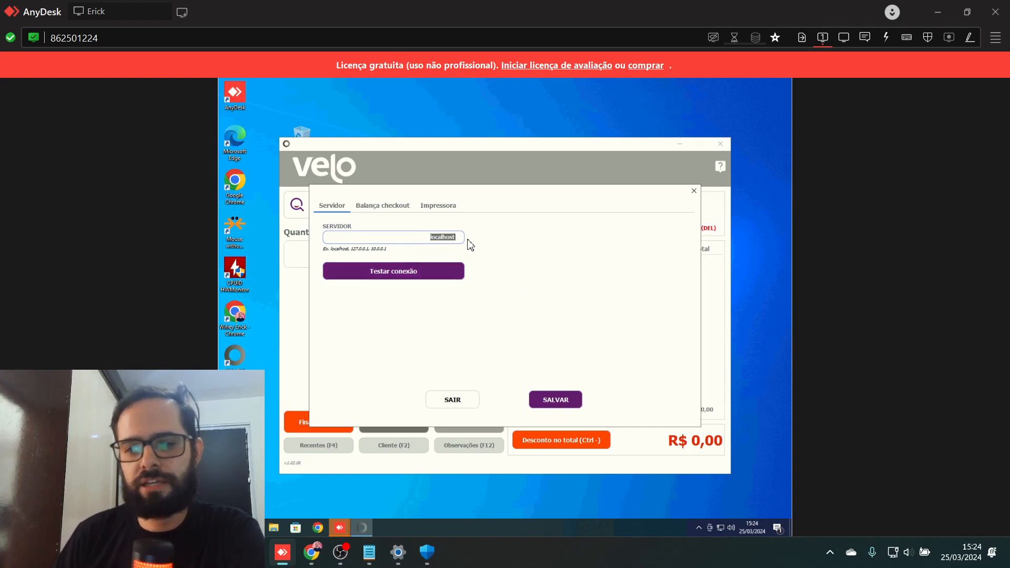
{"action": "left_click", "coordinate": [457, 238]}
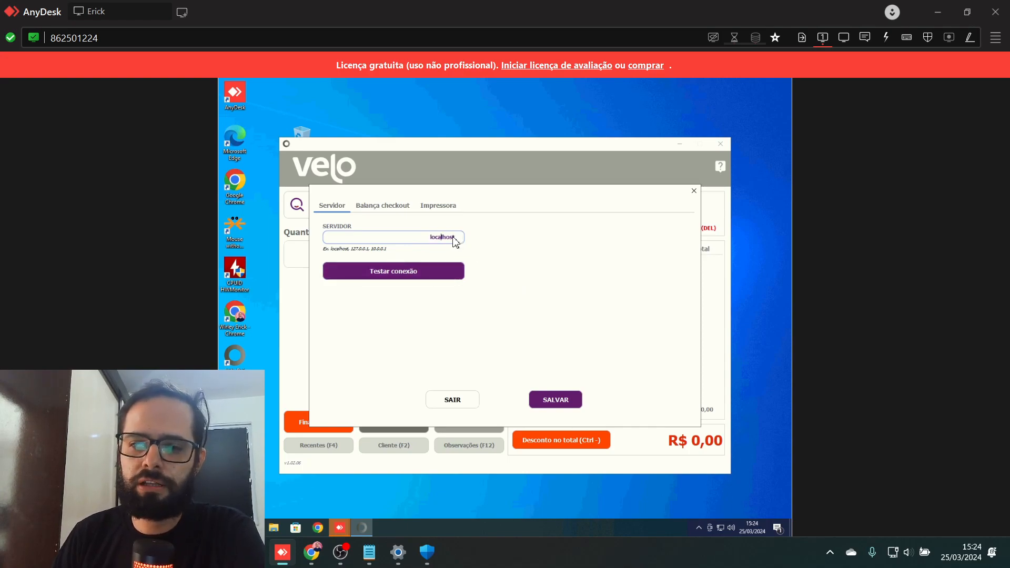
{"action": "double_click", "coordinate": [454, 238]}
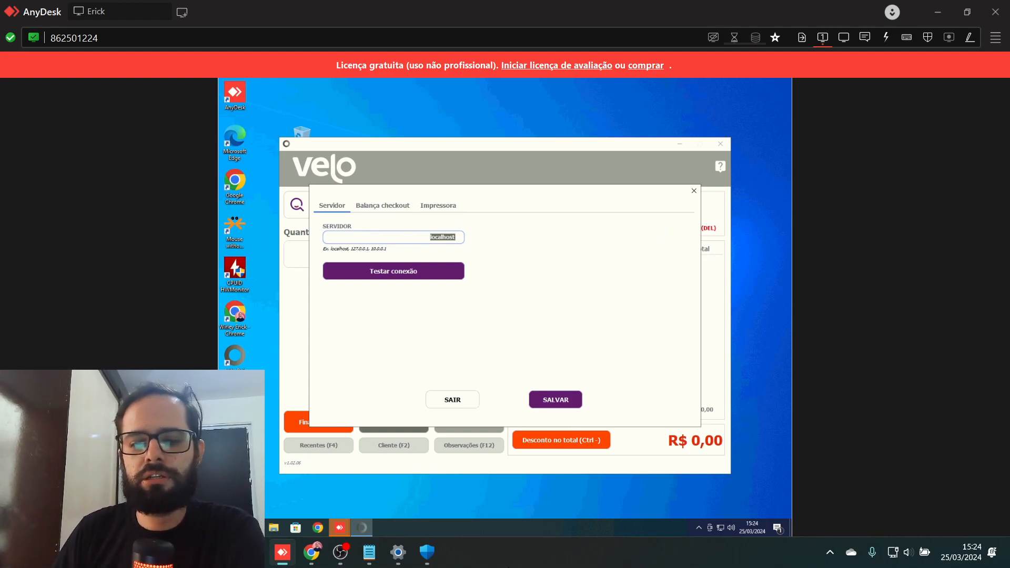
- Copy the Caixa machine's name from the Canva network diagram
{"action": "left_click", "coordinate": [940, 11]}
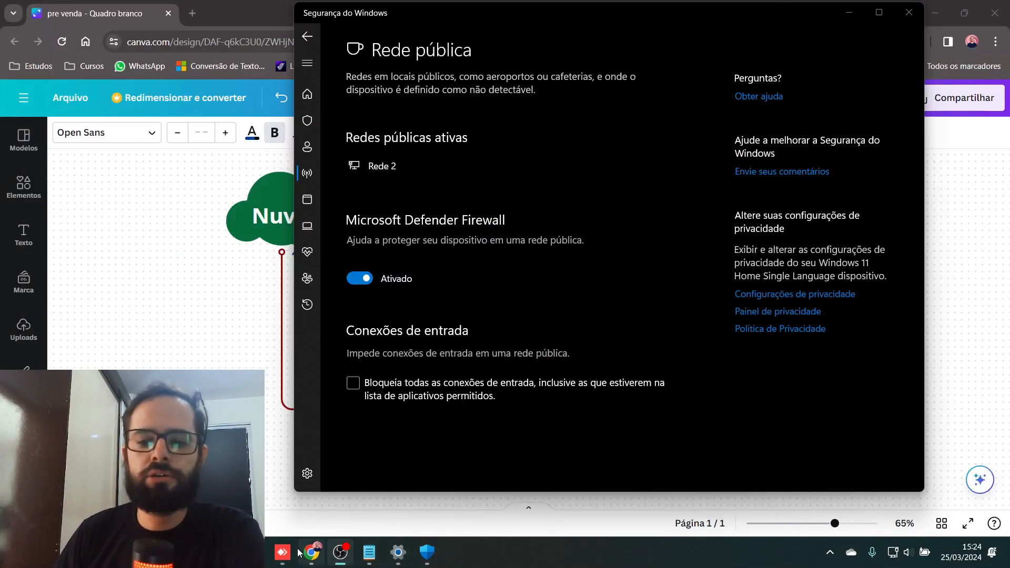
{"action": "left_click", "coordinate": [282, 552]}
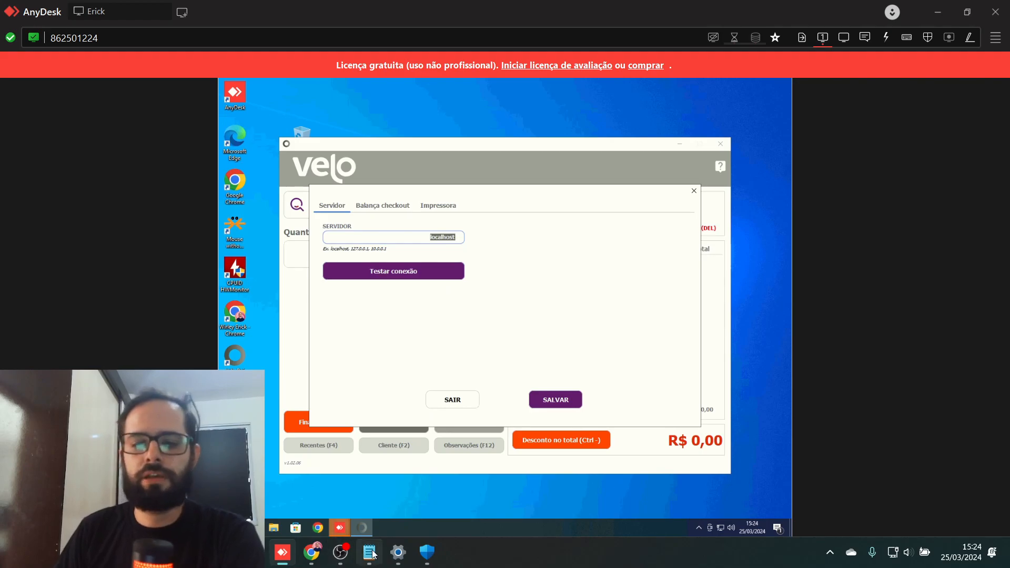
{"action": "left_click", "coordinate": [312, 553]}
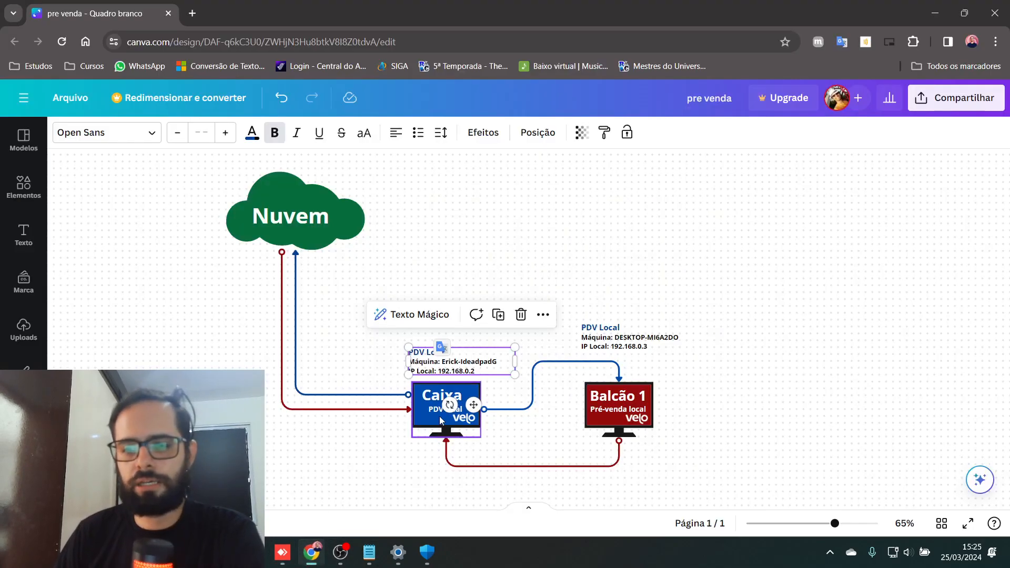
{"action": "triple_click", "coordinate": [458, 363]}
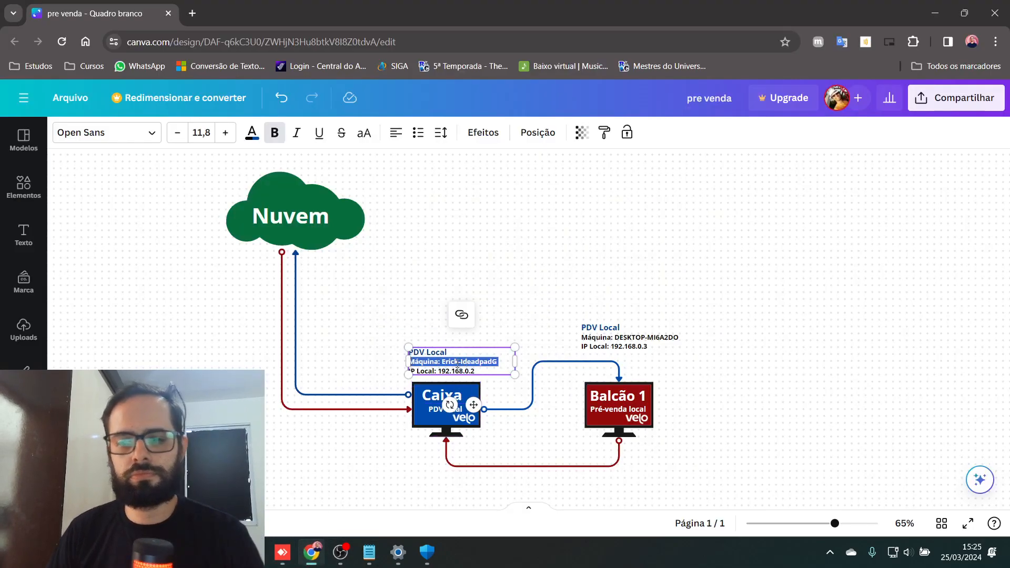
{"action": "left_click_drag", "start_coordinate": [442, 362], "coordinate": [486, 362]}
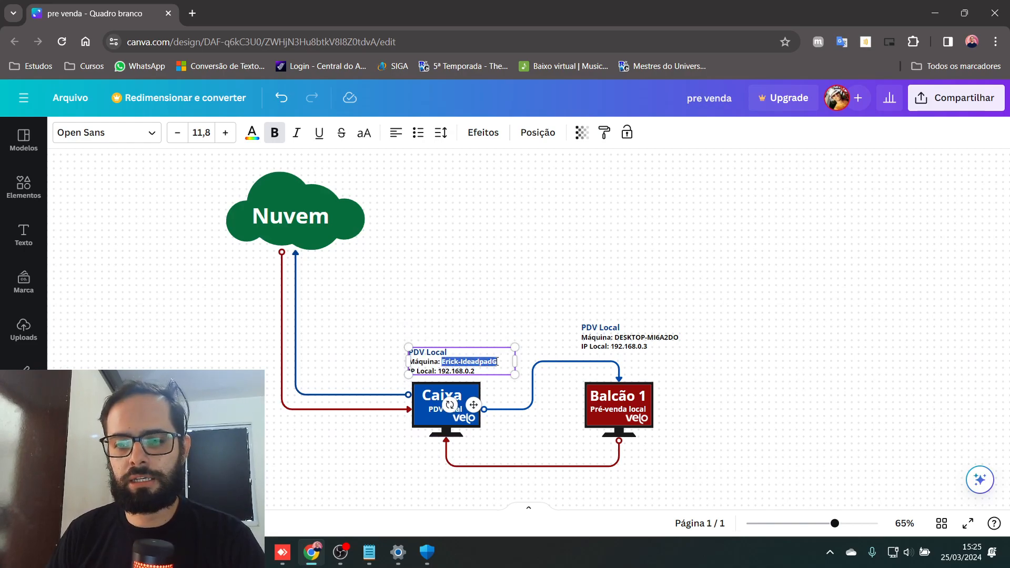
{"action": "key", "text": "alt+Tab"}
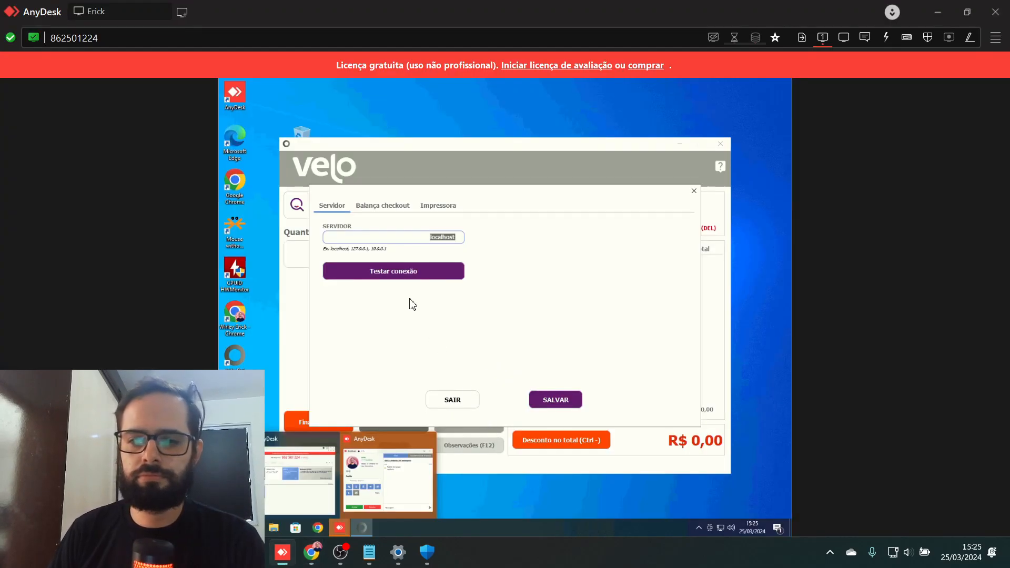
- Paste the Caixa machine's name over localhost in SERVIDOR and run Testar conexão
{"action": "type", "text": "Erick-IdeadpadG"}
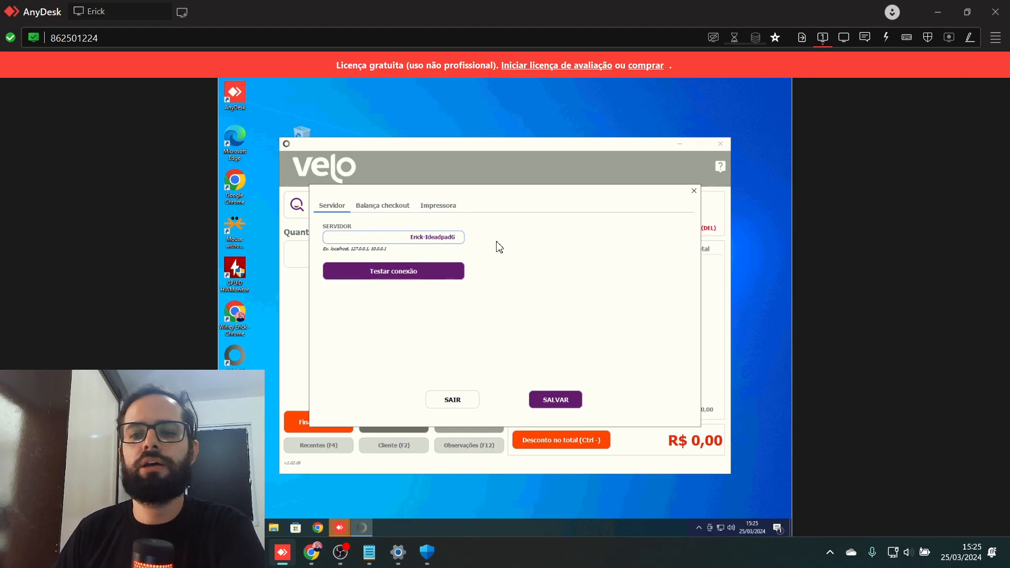
{"action": "left_click", "coordinate": [398, 278]}
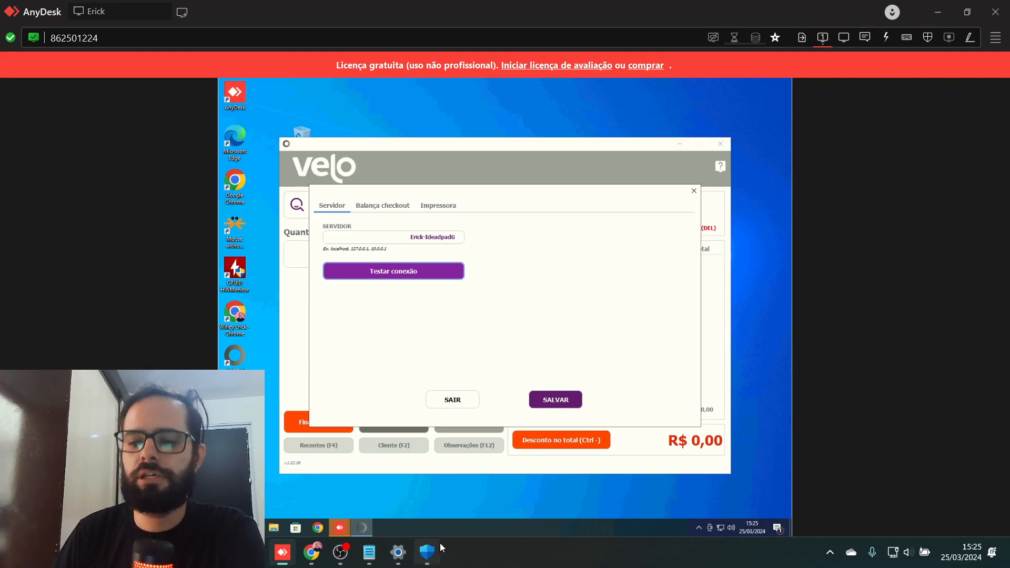
{"action": "left_click", "coordinate": [427, 552]}
- Switch off the Rede pública firewall and rerun Velo's Testar conexão, which now succeeds
{"action": "left_click", "coordinate": [357, 281]}
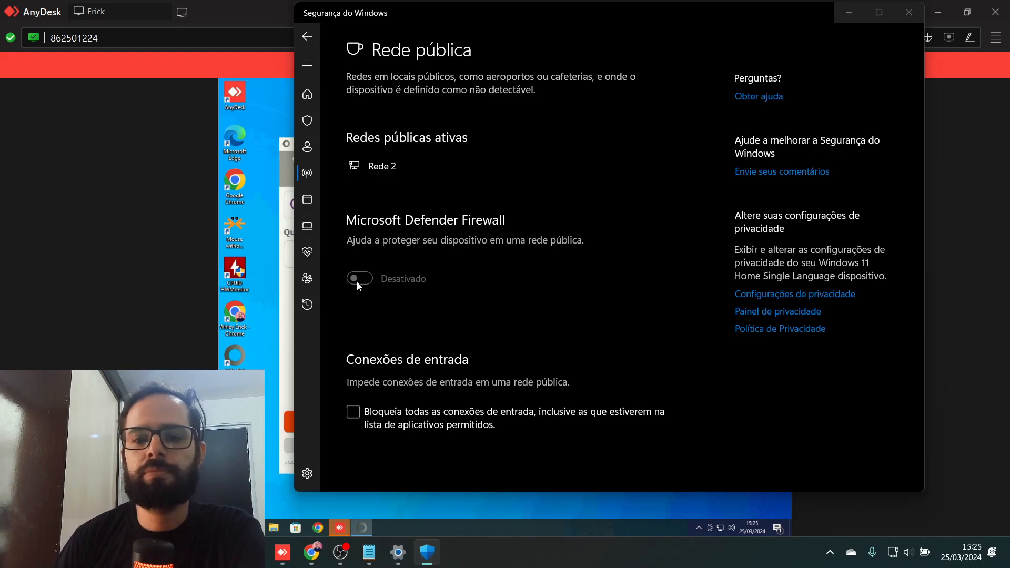
{"action": "left_click", "coordinate": [259, 23]}
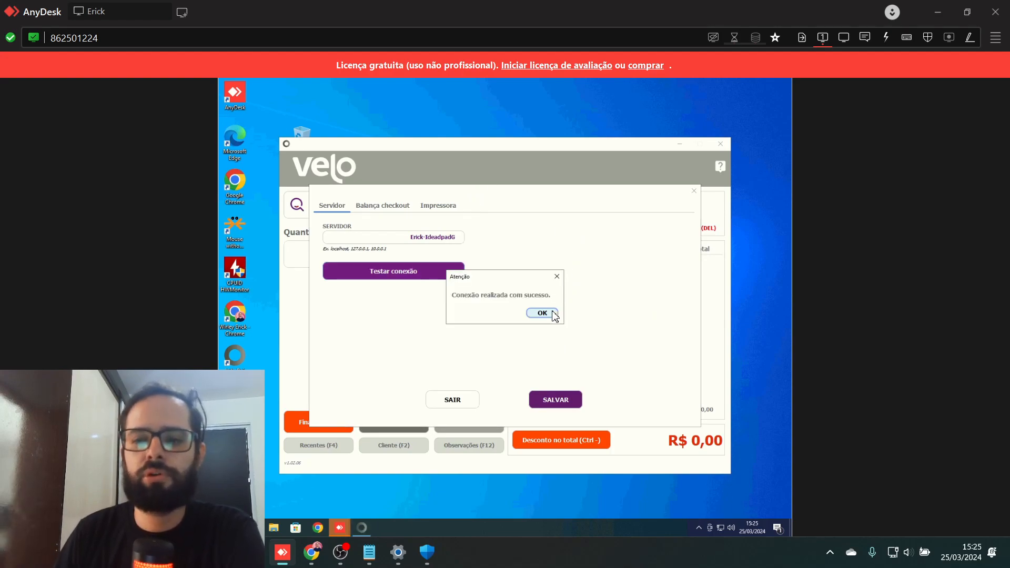
{"action": "left_click", "coordinate": [545, 313]}
{"action": "left_click", "coordinate": [412, 278]}
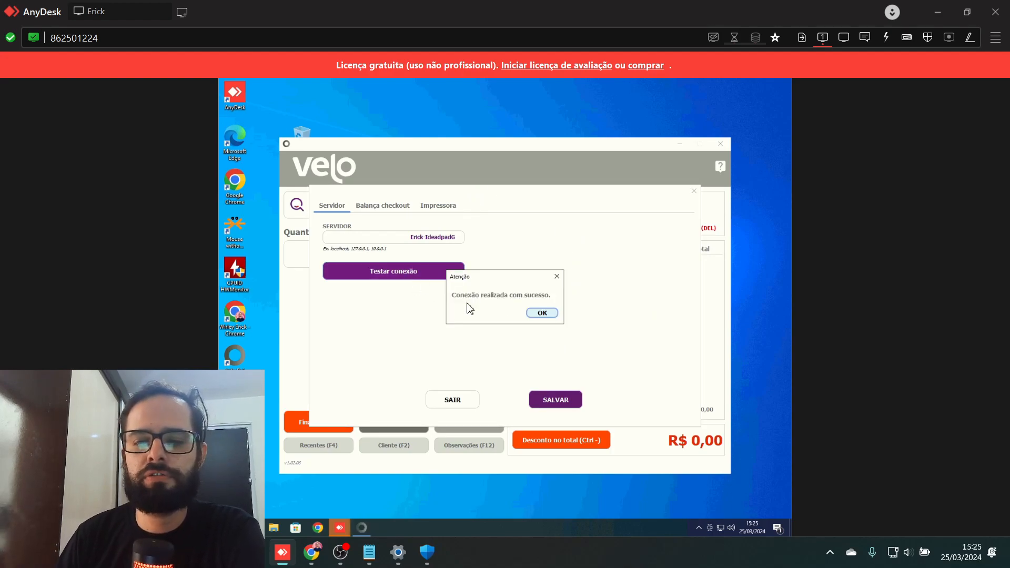
{"action": "left_click", "coordinate": [536, 313]}
{"action": "left_click", "coordinate": [406, 275]}
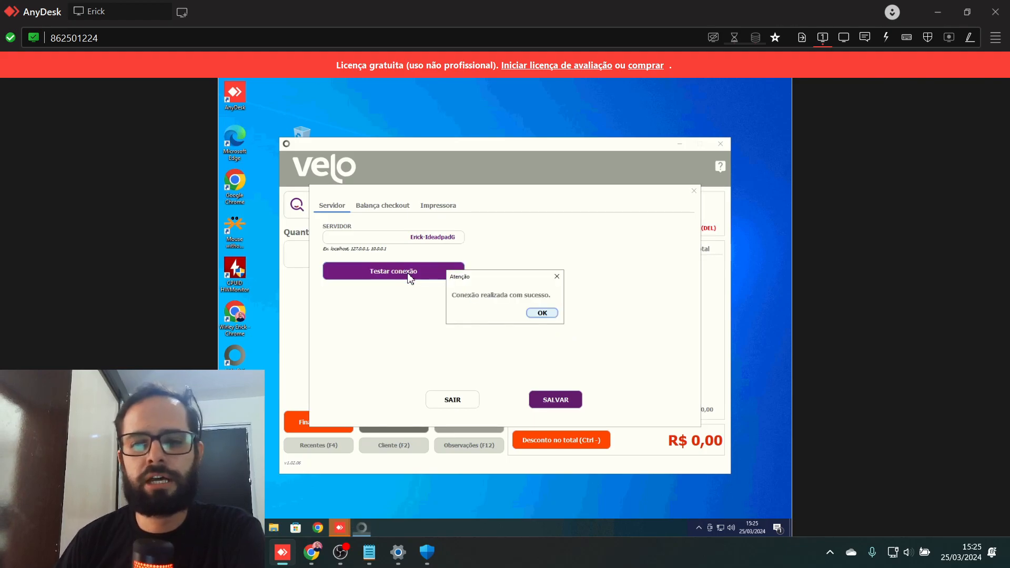
{"action": "left_click", "coordinate": [542, 313]}
- Switch the public network firewall back on in Windows Security, then close it
{"action": "left_click", "coordinate": [427, 552]}
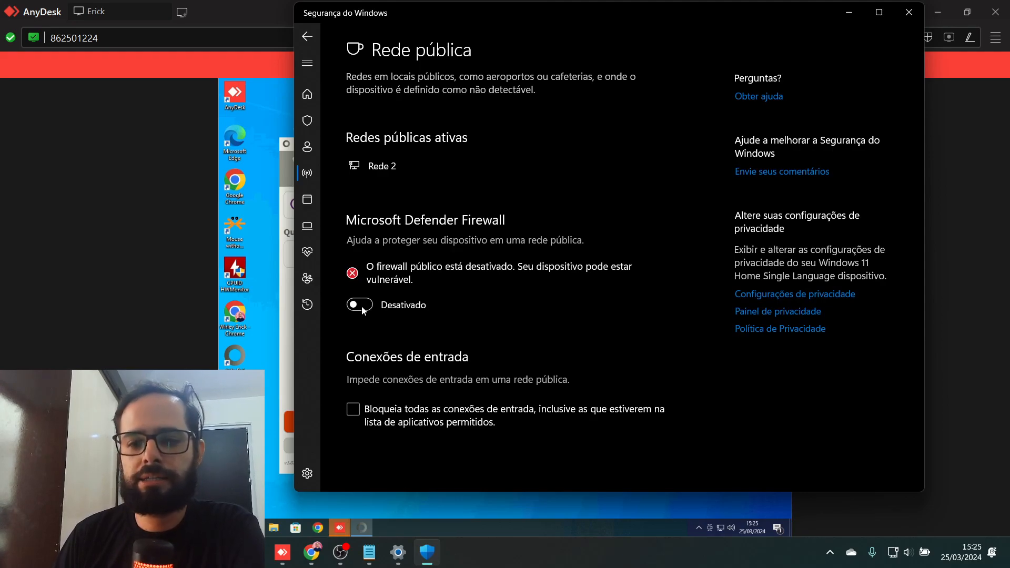
{"action": "left_click", "coordinate": [362, 309]}
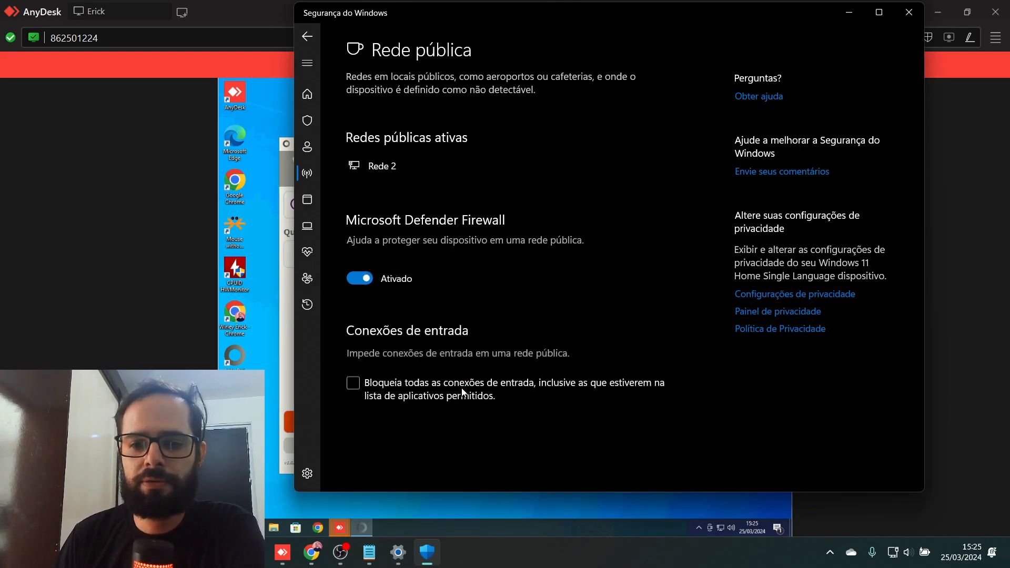
{"action": "left_click", "coordinate": [307, 36]}
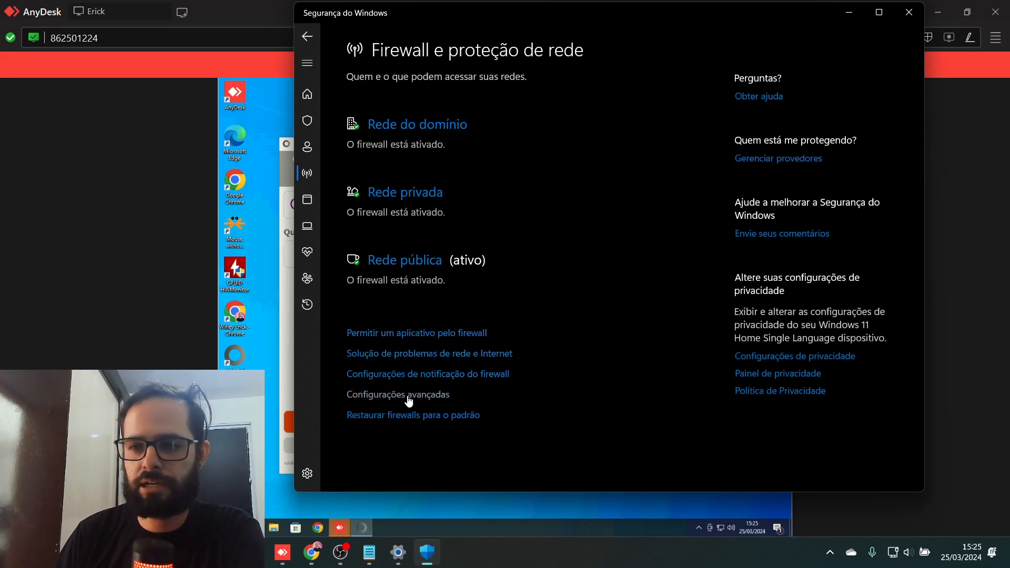
{"action": "left_click", "coordinate": [910, 13]}
- Open Windows Defender Firewall with Advanced Security and start a new port-based inbound rule
{"action": "key", "text": "super"}
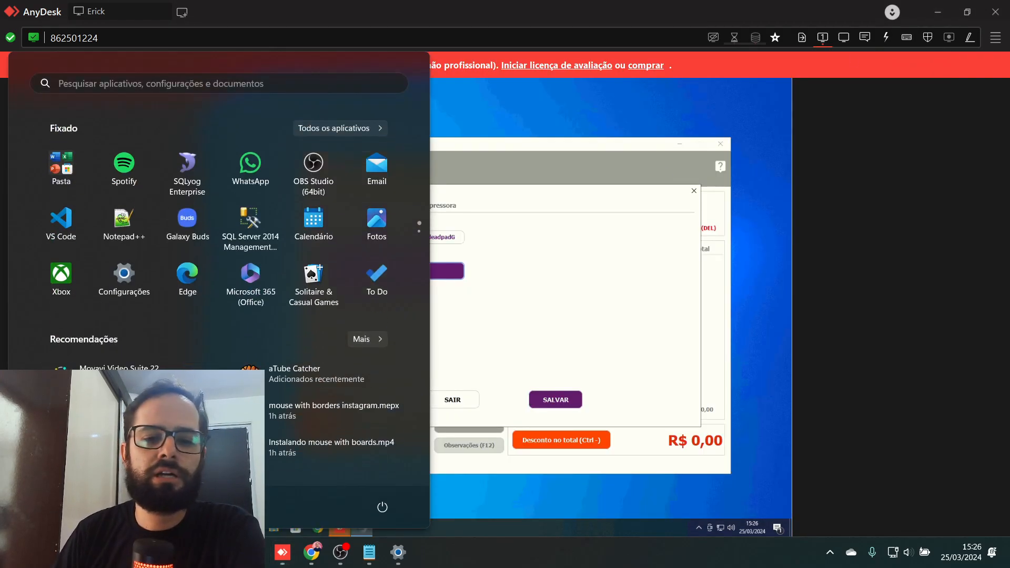
{"action": "left_click", "coordinate": [225, 88]}
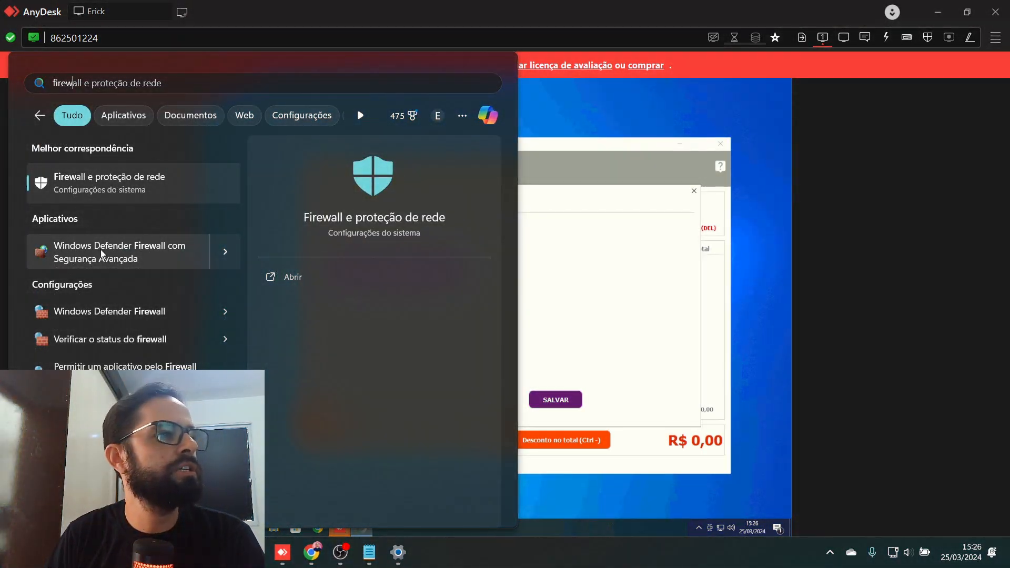
{"action": "left_click", "coordinate": [130, 253]}
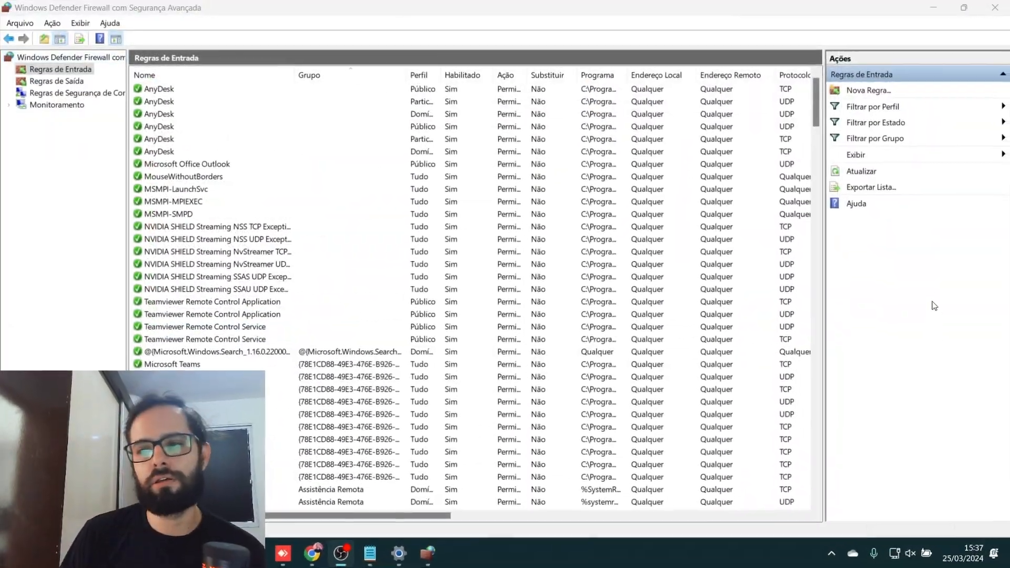
{"action": "left_click", "coordinate": [875, 91]}
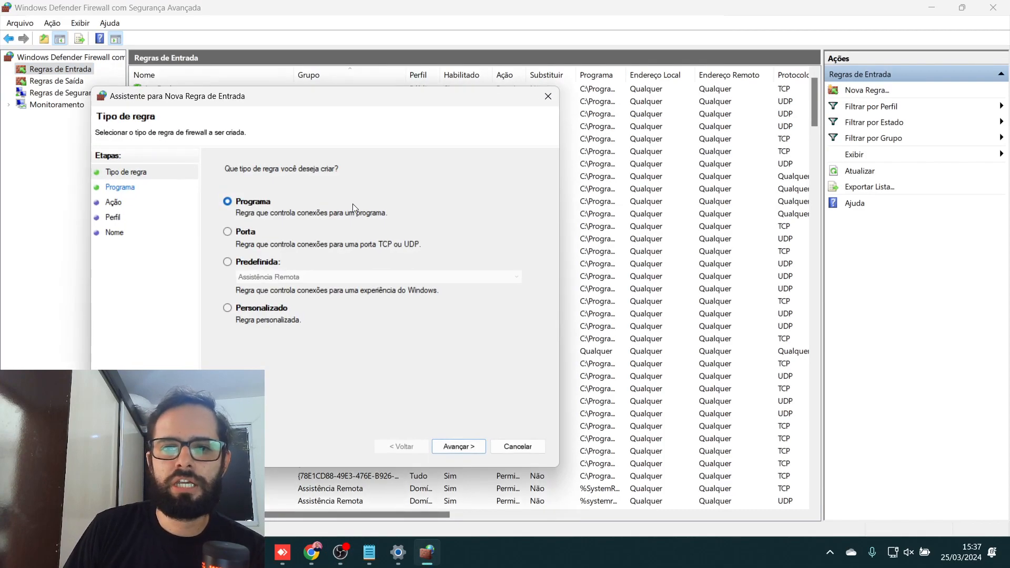
{"action": "left_click", "coordinate": [232, 235]}
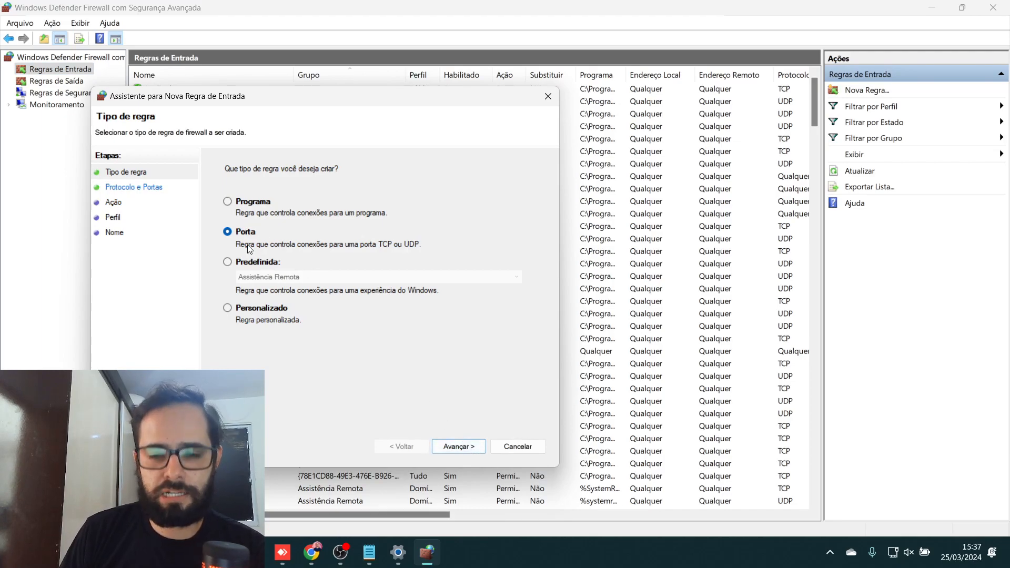
- Finish the rule for local port 33306, allowed on all profiles, named mysql
{"action": "left_click", "coordinate": [465, 450]}
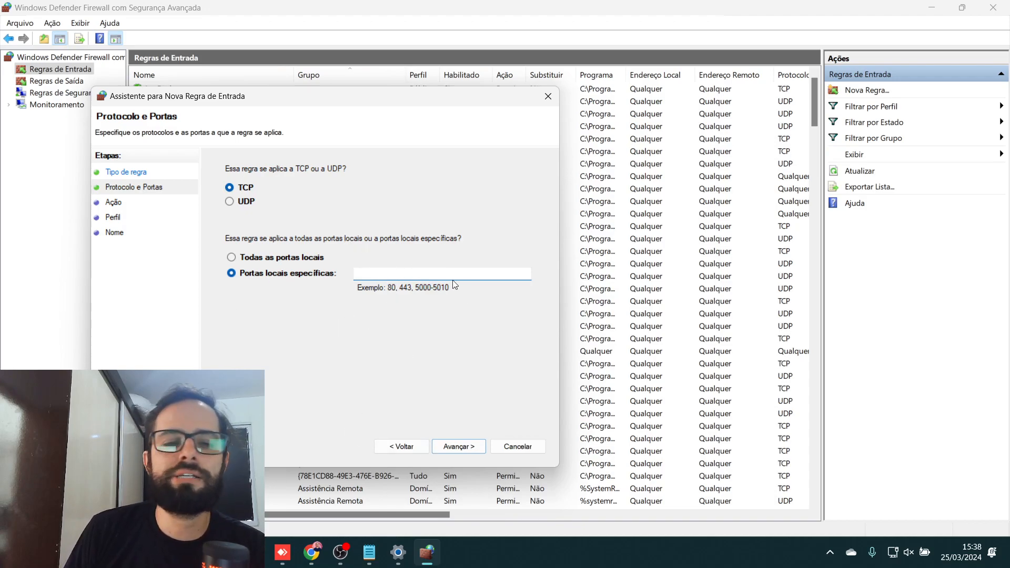
{"action": "key", "text": "alt+Tab"}
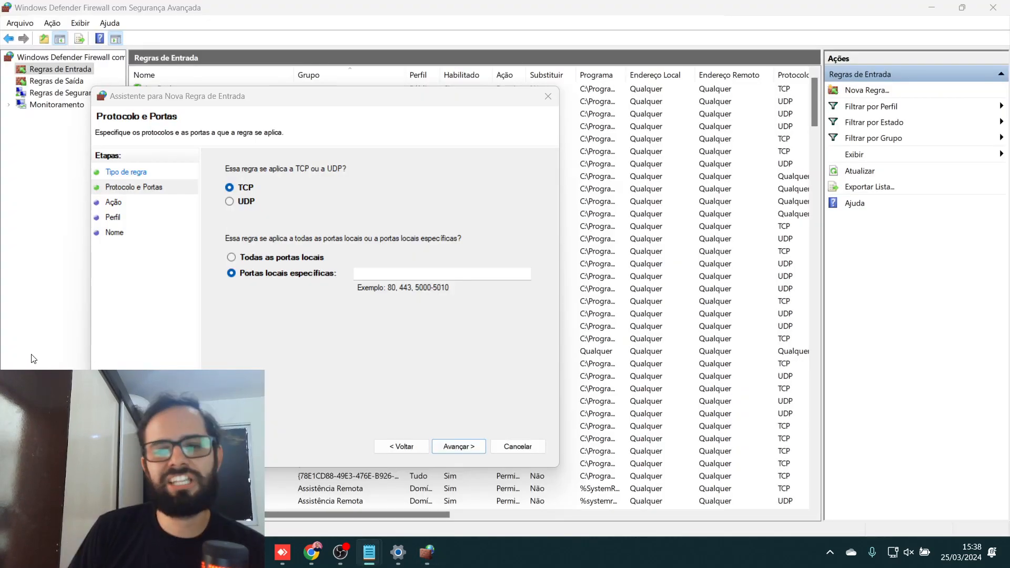
{"action": "left_click", "coordinate": [381, 271]}
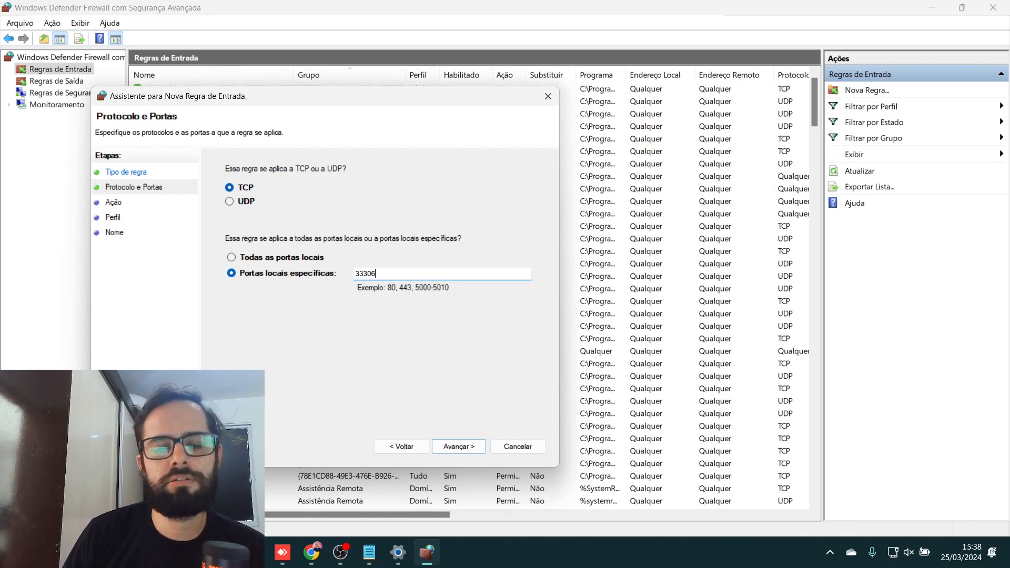
{"action": "left_click", "coordinate": [475, 450]}
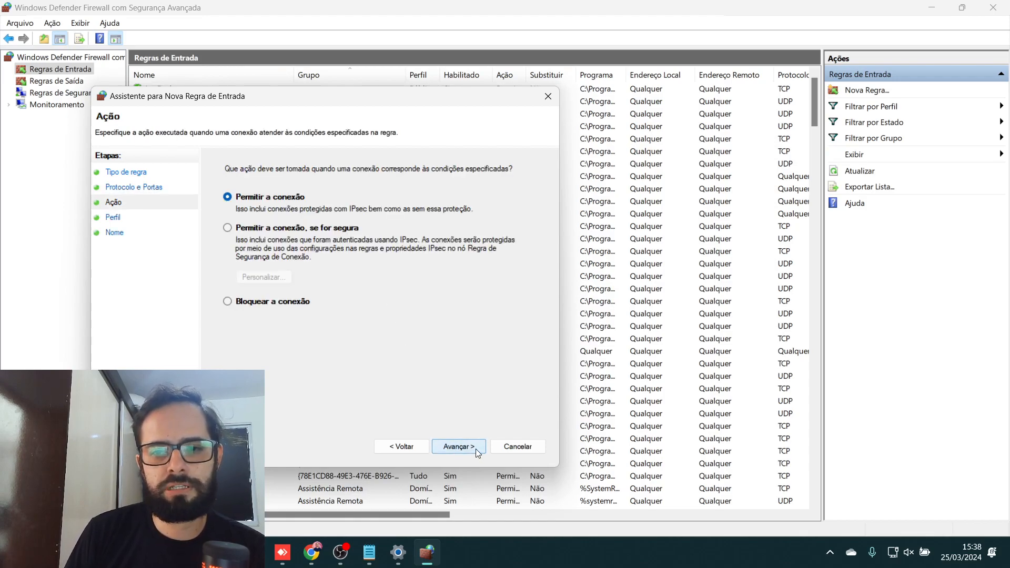
{"action": "left_click", "coordinate": [476, 450]}
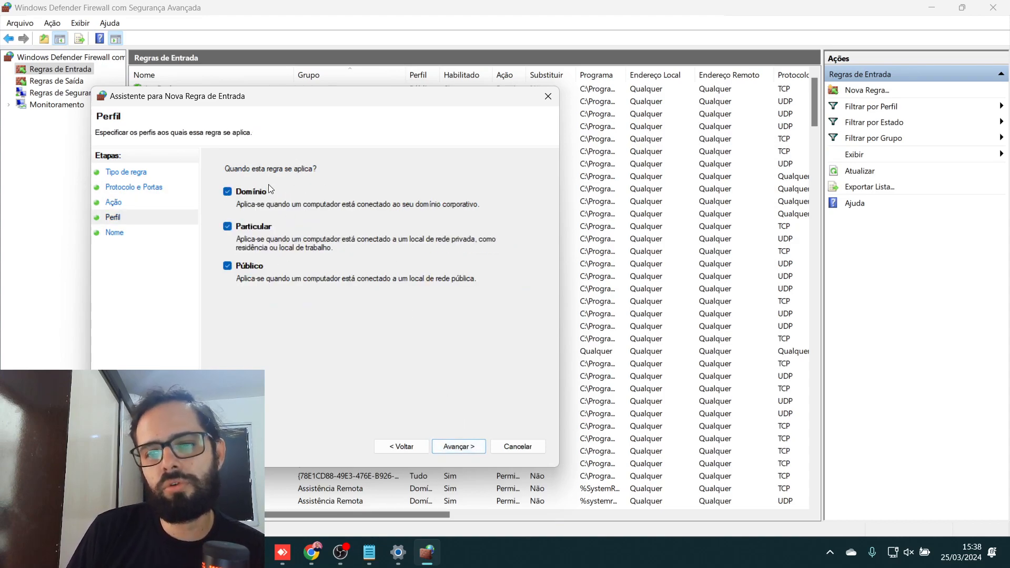
{"action": "left_click", "coordinate": [458, 447]}
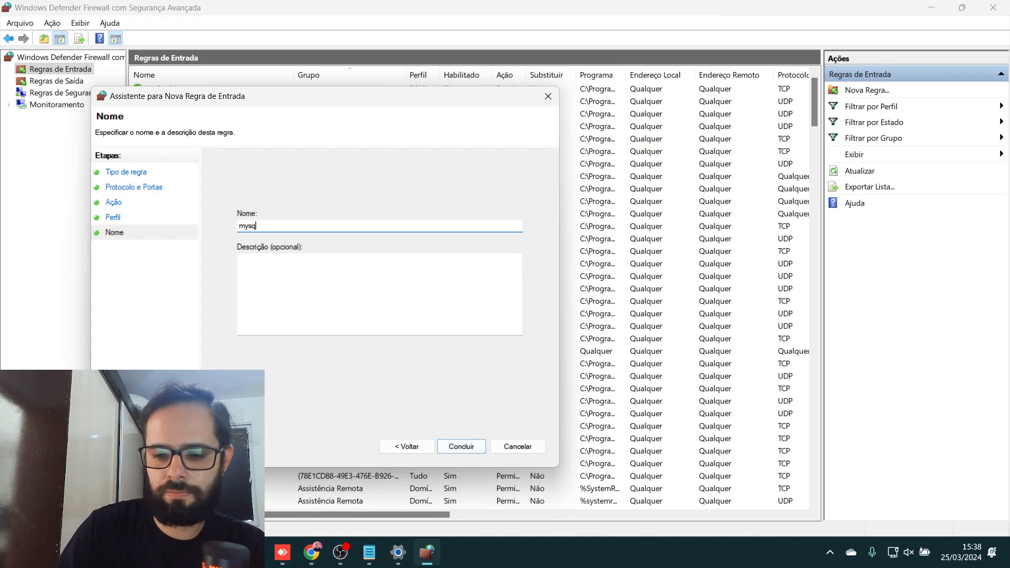
{"action": "left_click", "coordinate": [468, 450]}
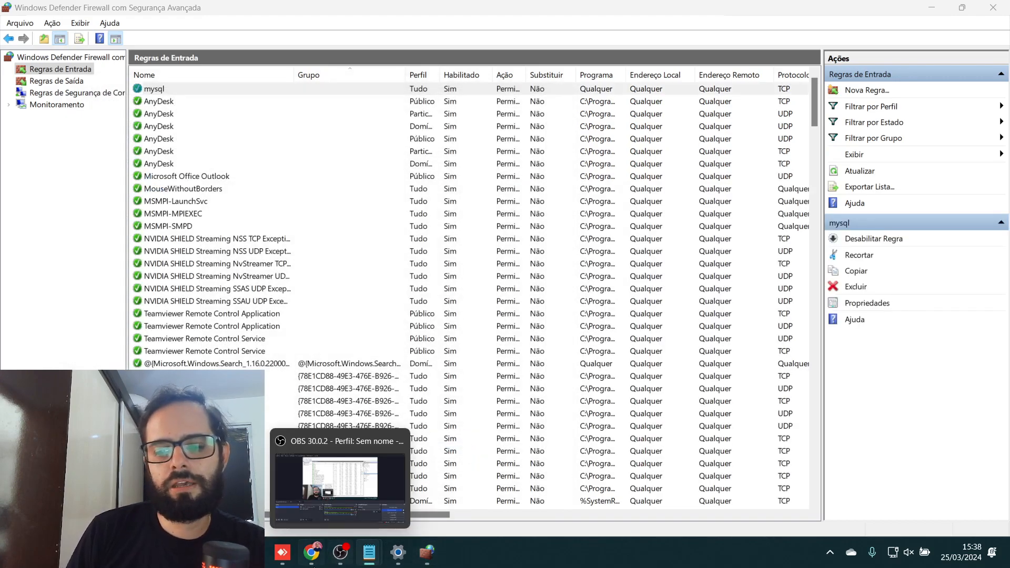
{"action": "left_click", "coordinate": [350, 500]}
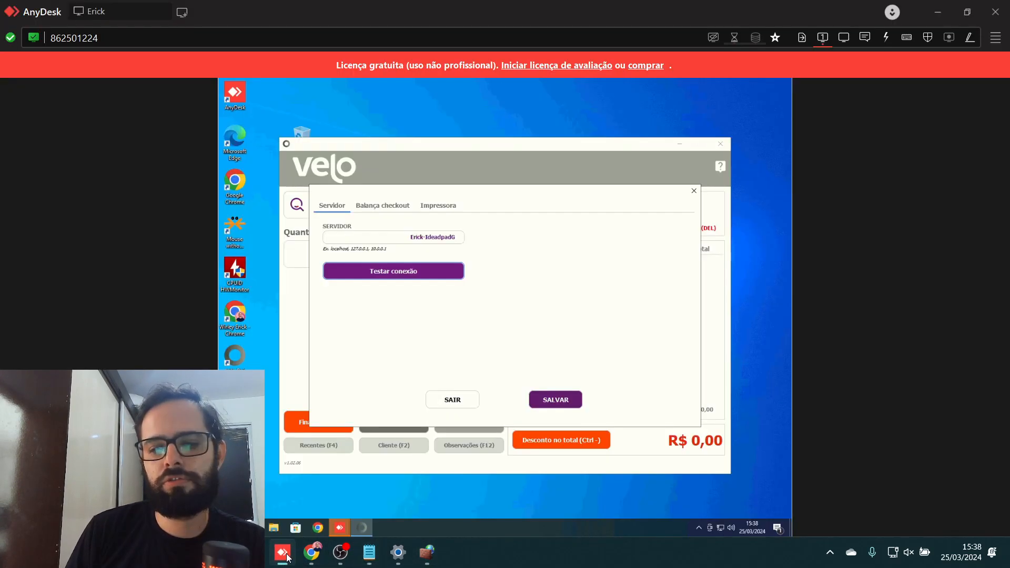
{"action": "left_click", "coordinate": [404, 276]}
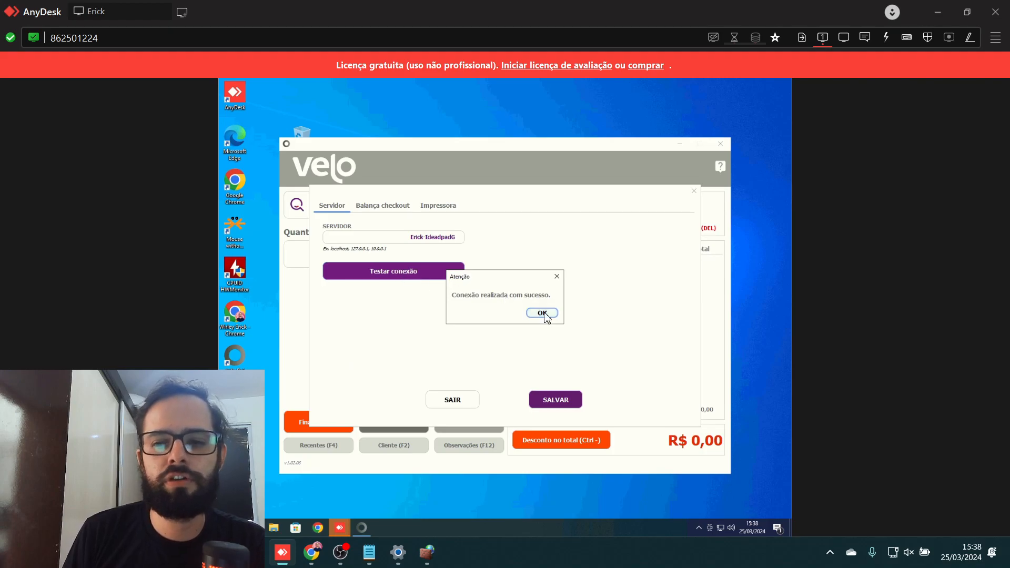
{"action": "key", "text": "Return"}
{"action": "left_click", "coordinate": [434, 555]}
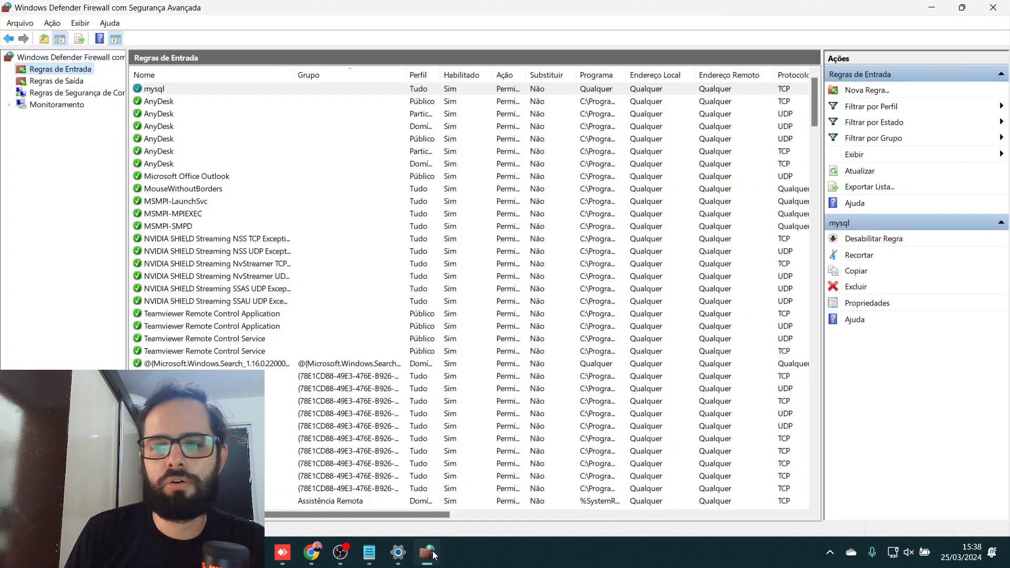
{"action": "left_click", "coordinate": [1000, 10]}
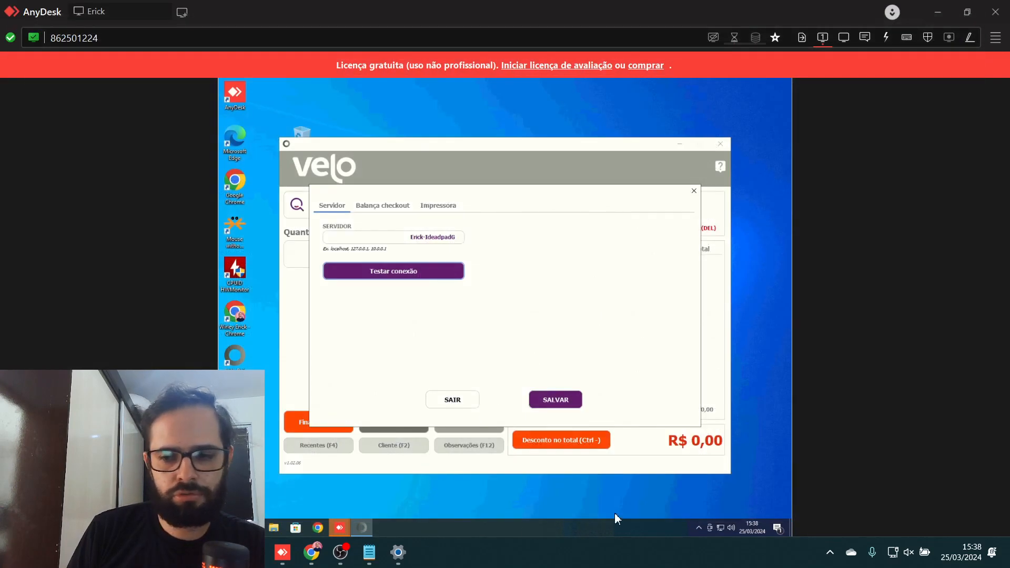
- Close Windows Security and retest the server connection, which succeeds again
{"action": "left_click", "coordinate": [832, 553]}
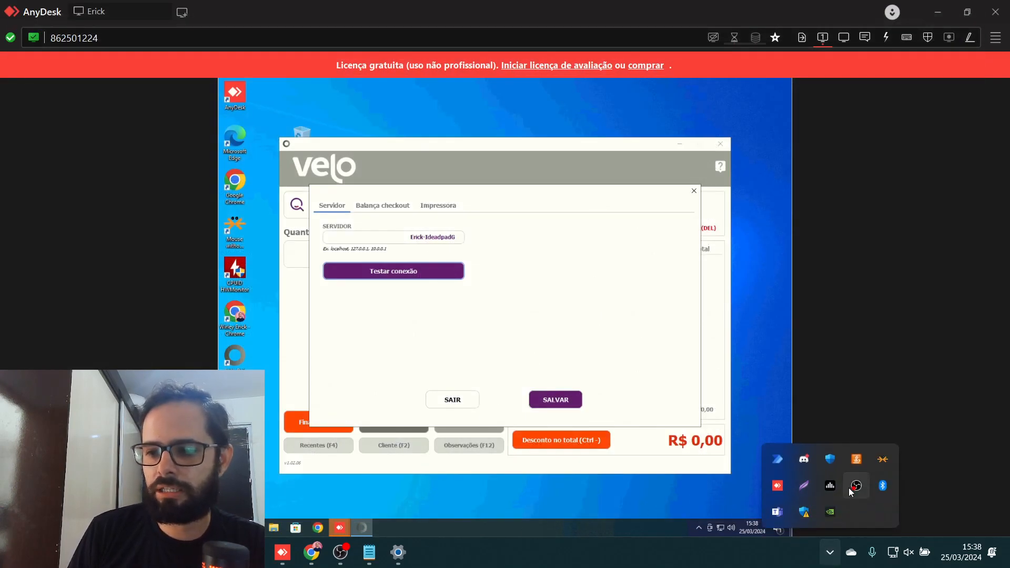
{"action": "left_click", "coordinate": [805, 511]}
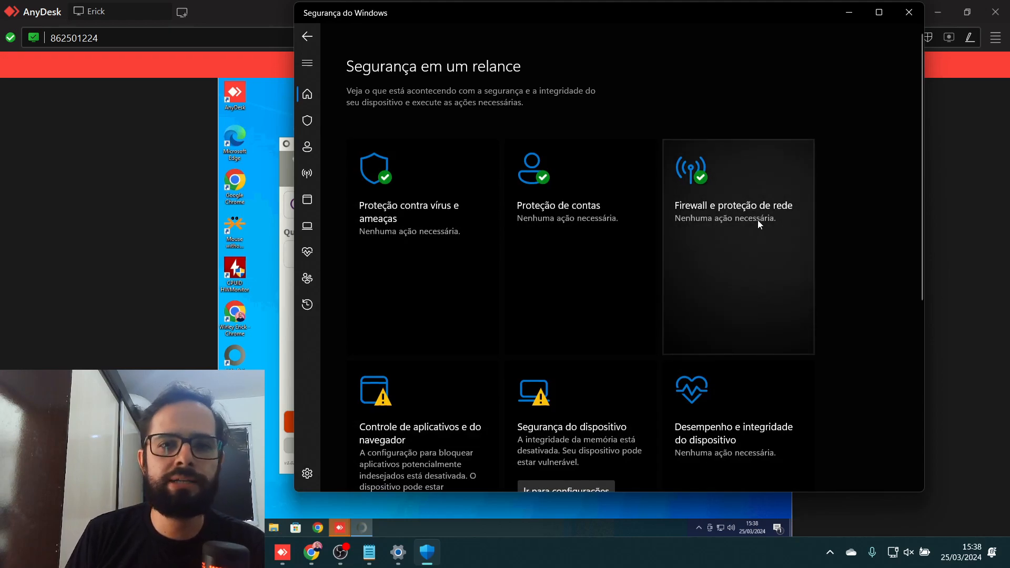
{"action": "left_click", "coordinate": [908, 13]}
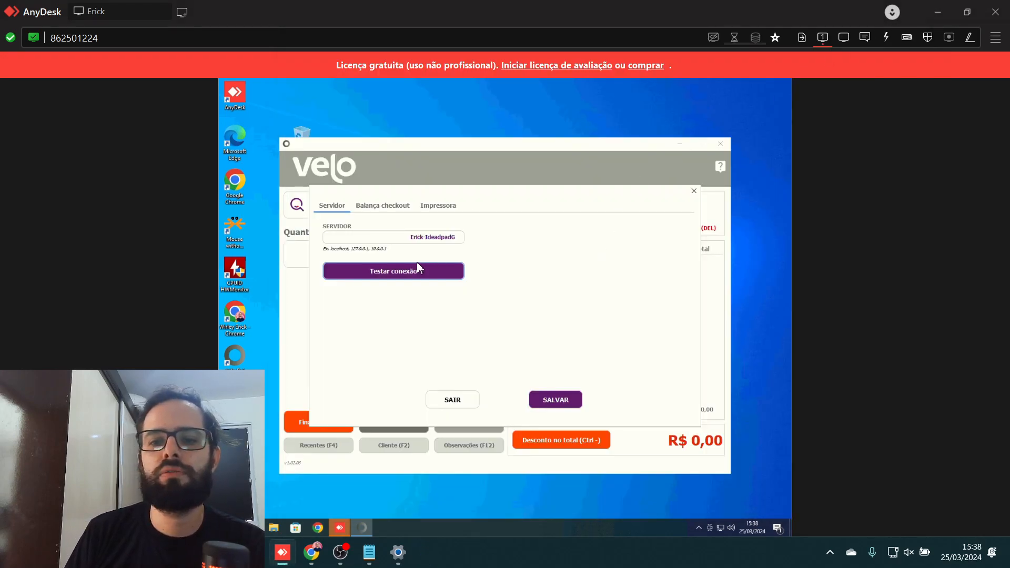
{"action": "left_click", "coordinate": [409, 275]}
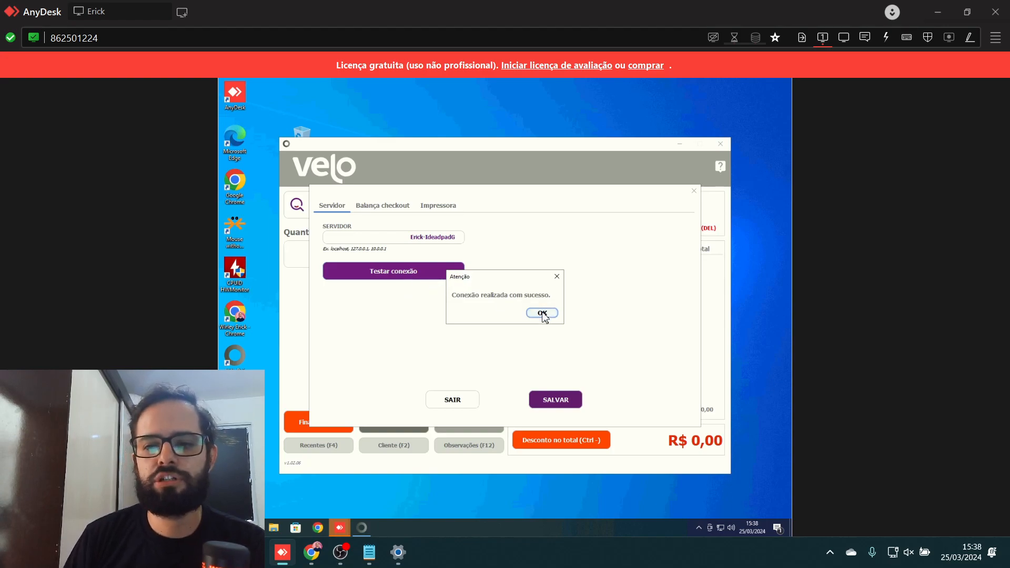
{"action": "left_click", "coordinate": [543, 313]}
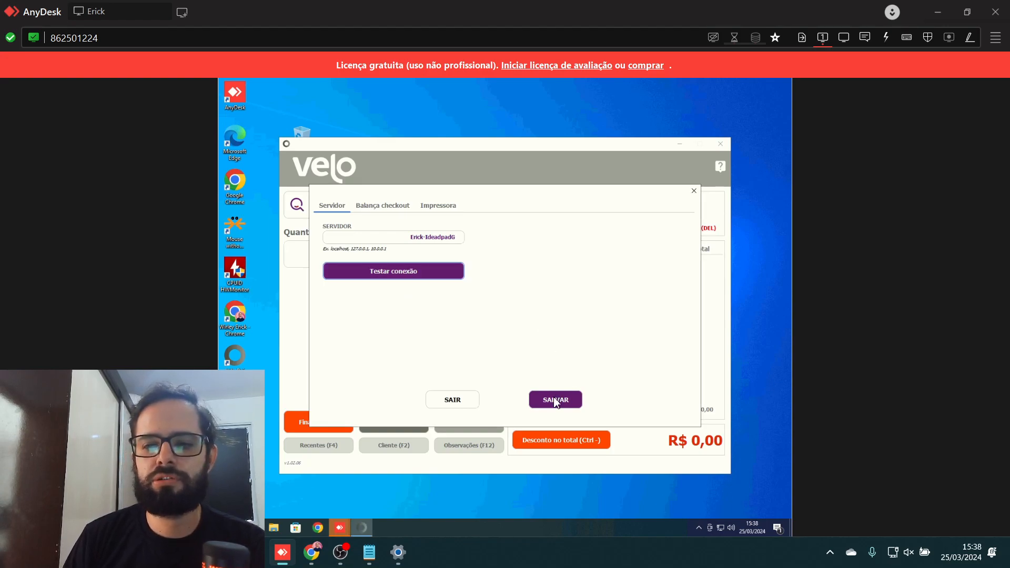
- Keep SEM IMPRESSORA as the printer, tick Preview, and save Velo's settings with SALVAR
{"action": "left_click", "coordinate": [437, 206]}
{"action": "left_click", "coordinate": [442, 244]}
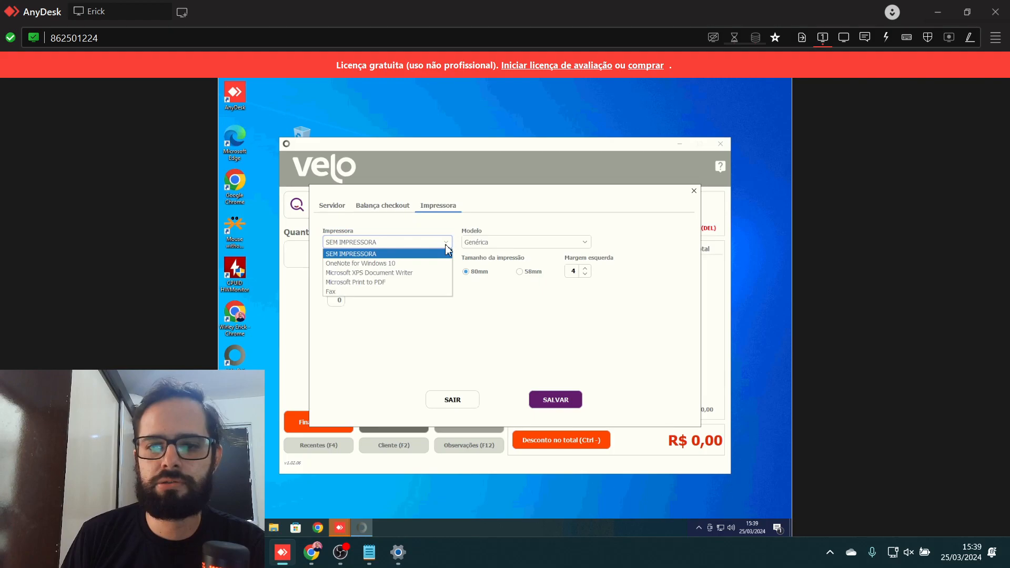
{"action": "left_click", "coordinate": [385, 254]}
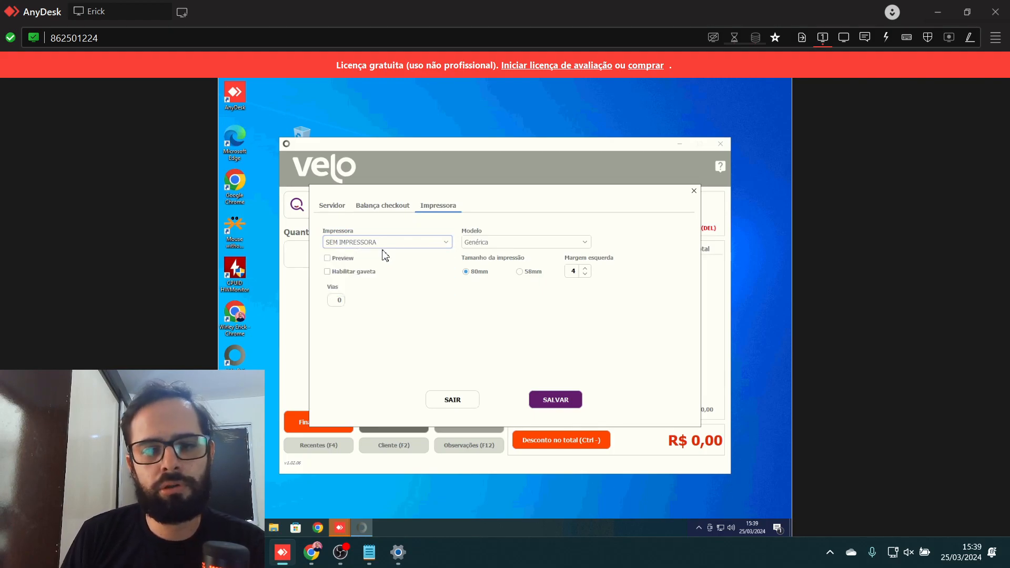
{"action": "left_click", "coordinate": [327, 258]}
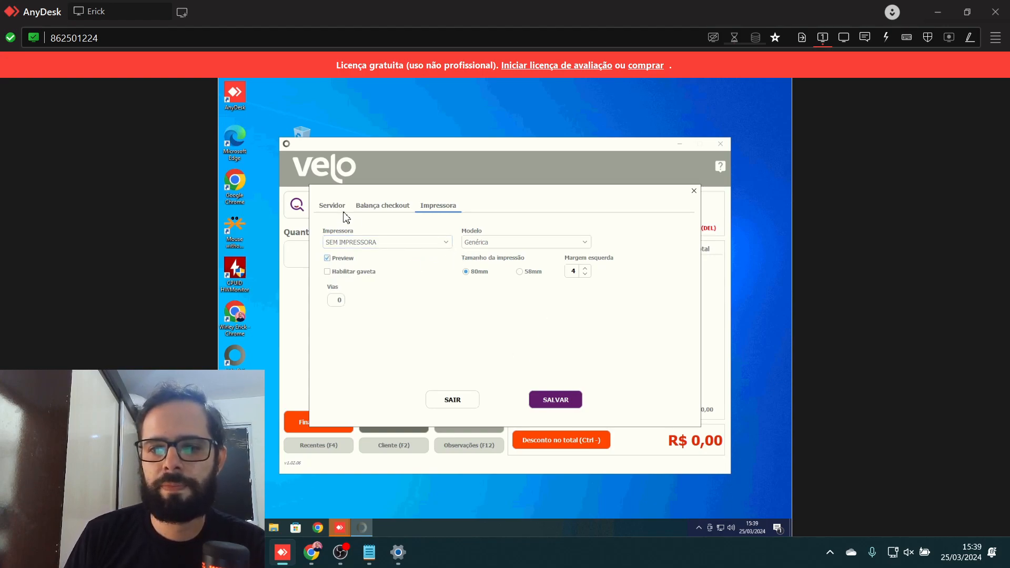
{"action": "left_click", "coordinate": [321, 210]}
{"action": "left_click", "coordinate": [442, 206]}
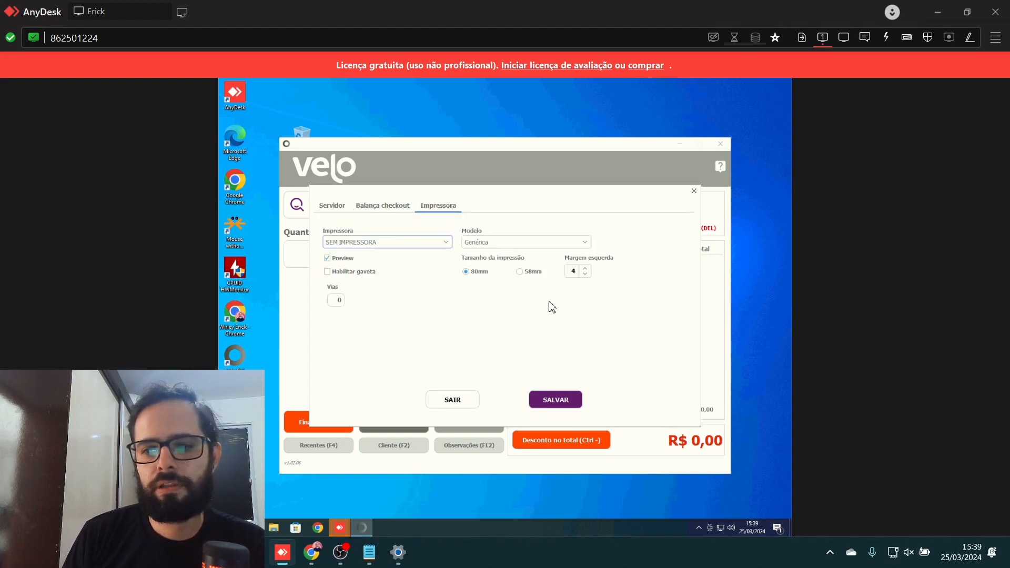
{"action": "left_click", "coordinate": [556, 401]}
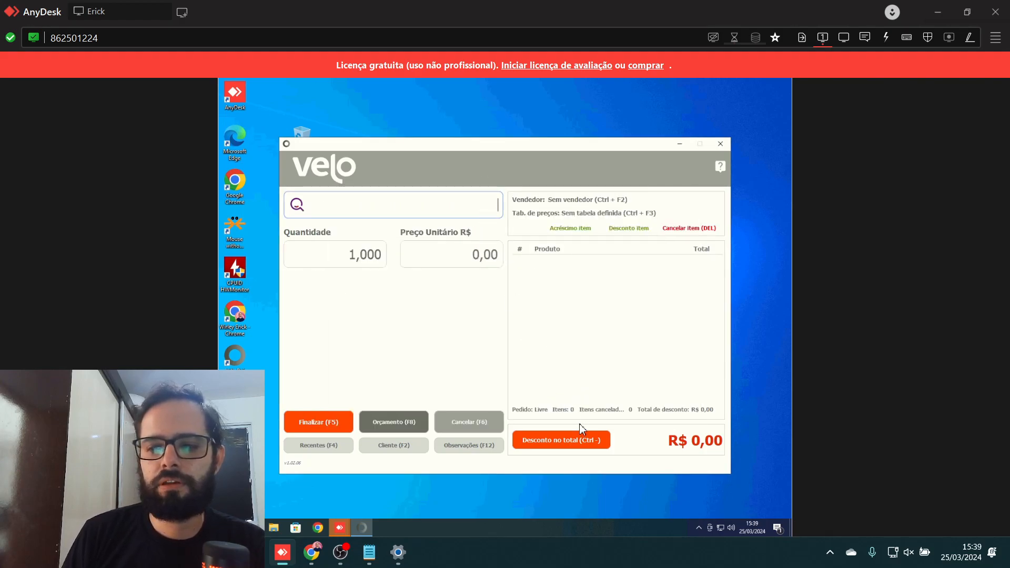
- Close and confirm exiting Velo, then sign back in with the user's username and password
{"action": "left_click", "coordinate": [726, 145]}
{"action": "left_click", "coordinate": [517, 323]}
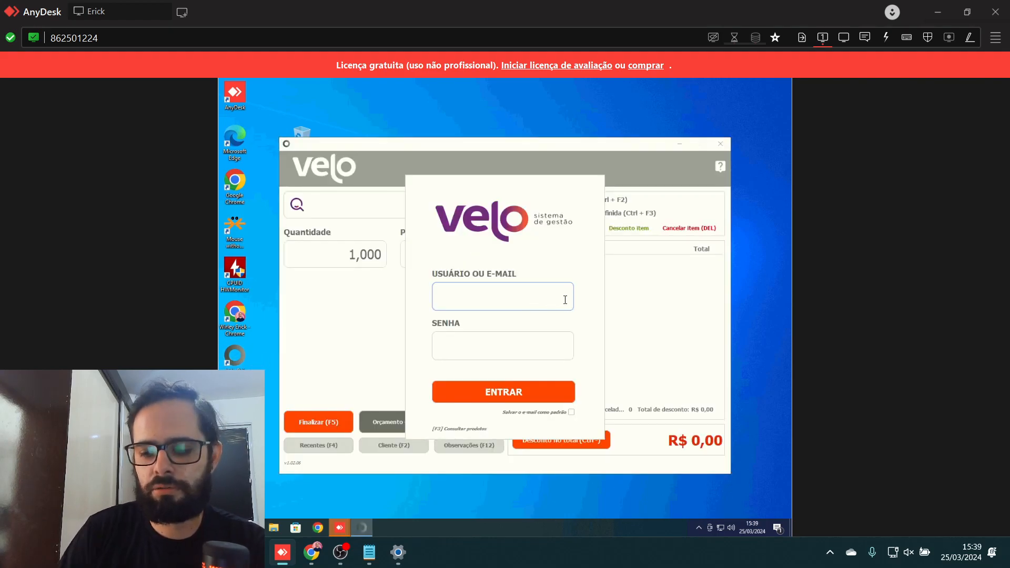
{"action": "type", "text": "erick"}
{"action": "key", "text": "Tab"}
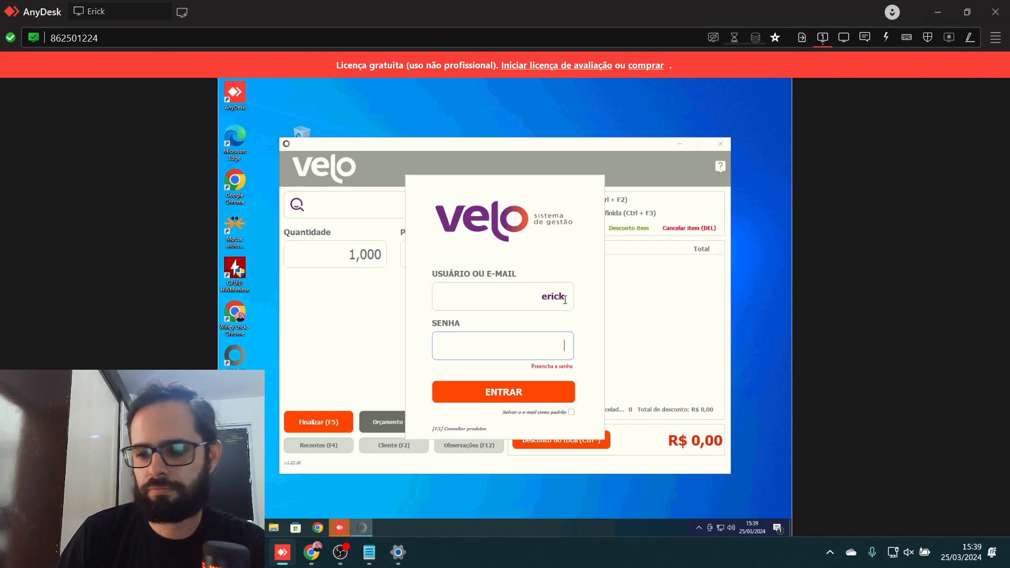
{"action": "type", "text": "123"}
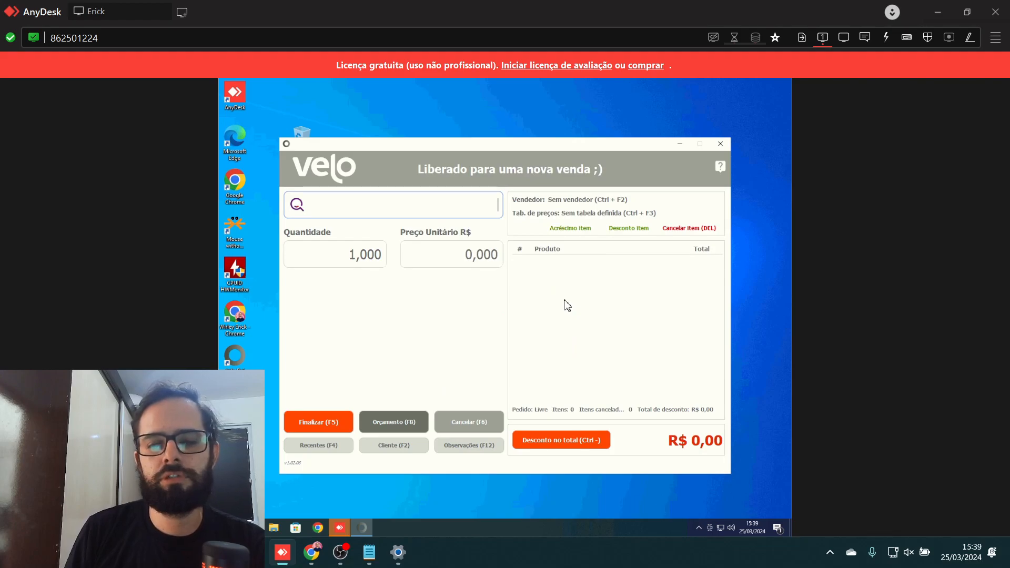